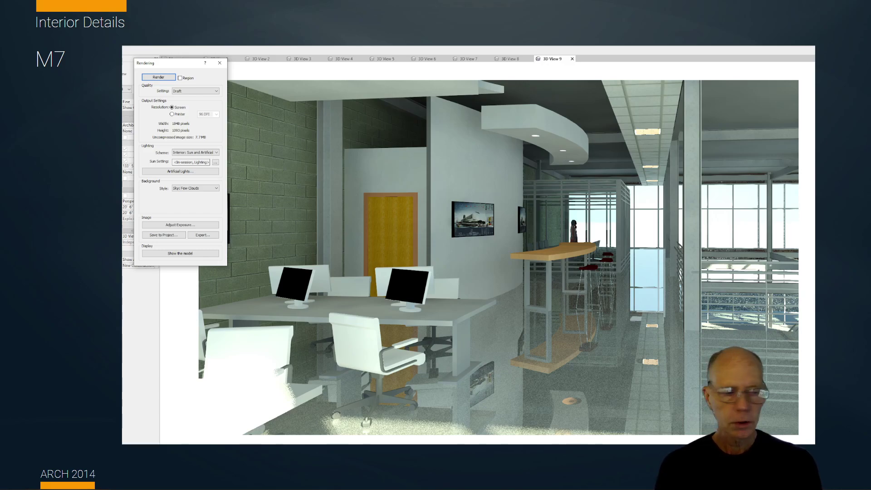
Leave the slideshow, switch to Revit and open the Mezzanine ceiling plan
{"action": "left_click", "coordinate": [671, 9]}
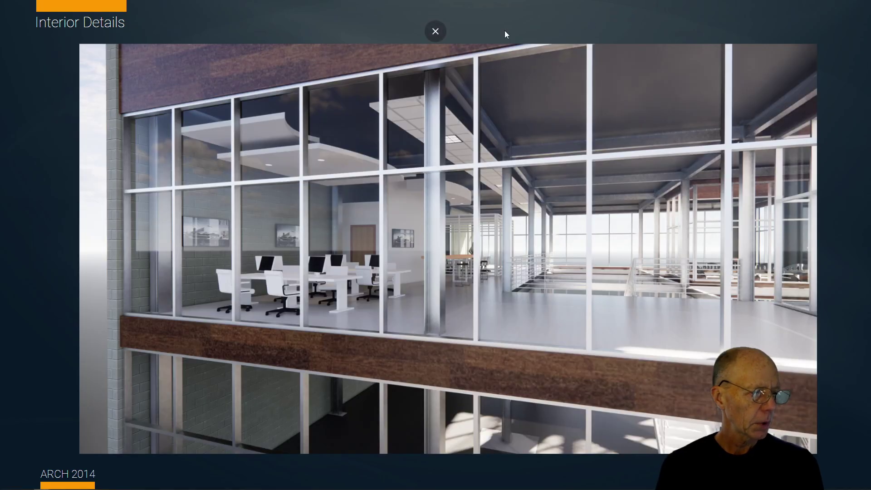
{"action": "left_click", "coordinate": [435, 36]}
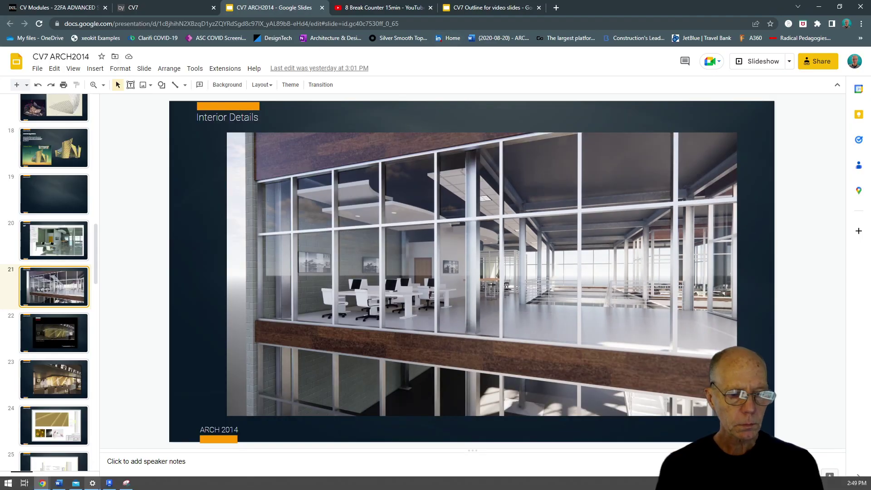
{"action": "left_click", "coordinate": [109, 484]}
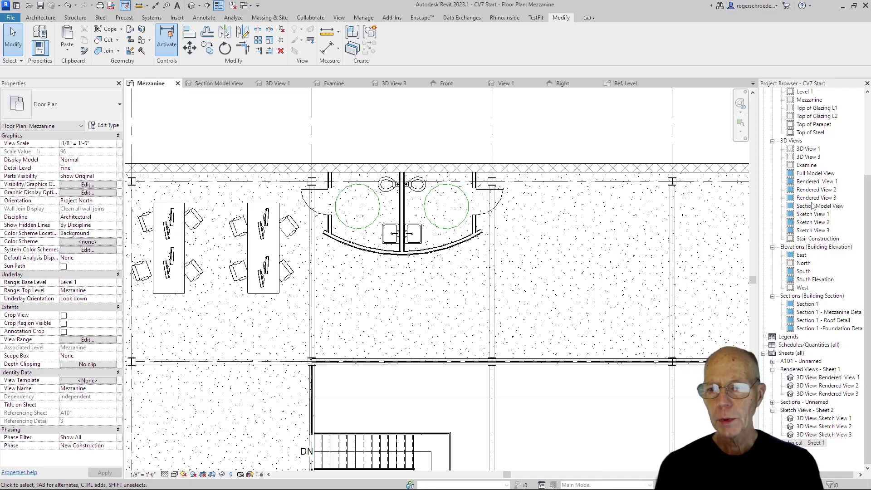
{"action": "scroll", "coordinate": [795, 190], "scroll_direction": "up", "scroll_amount": 3}
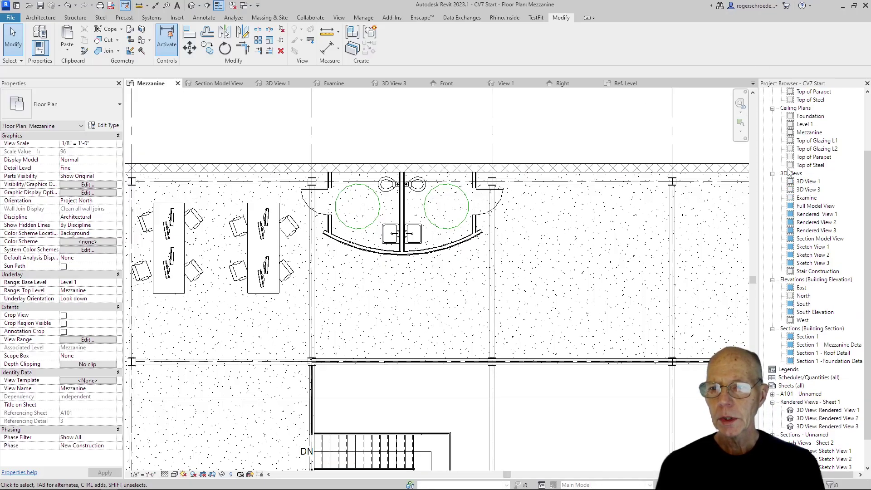
{"action": "double_click", "coordinate": [810, 143]}
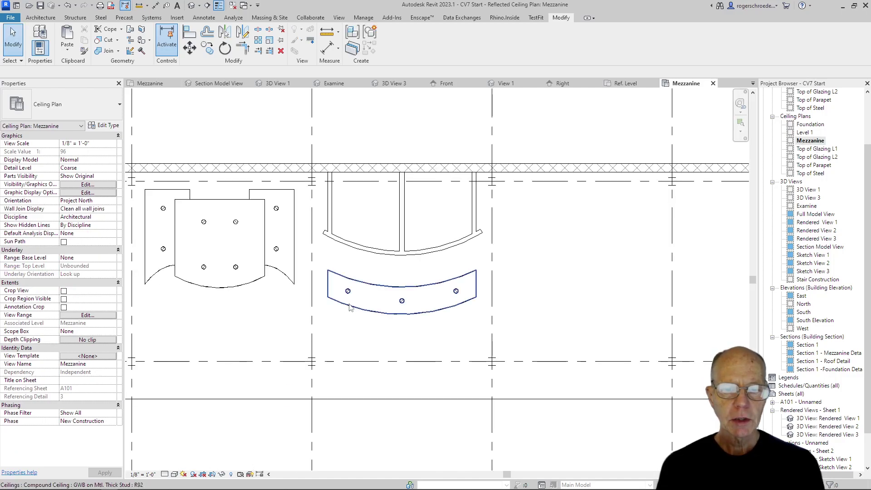
Copy the outer arc from the curved ceiling's boundary sketch, discard the boundary edit and close the ceiling plan
{"action": "scroll", "coordinate": [351, 308], "scroll_direction": "up", "scroll_amount": 2}
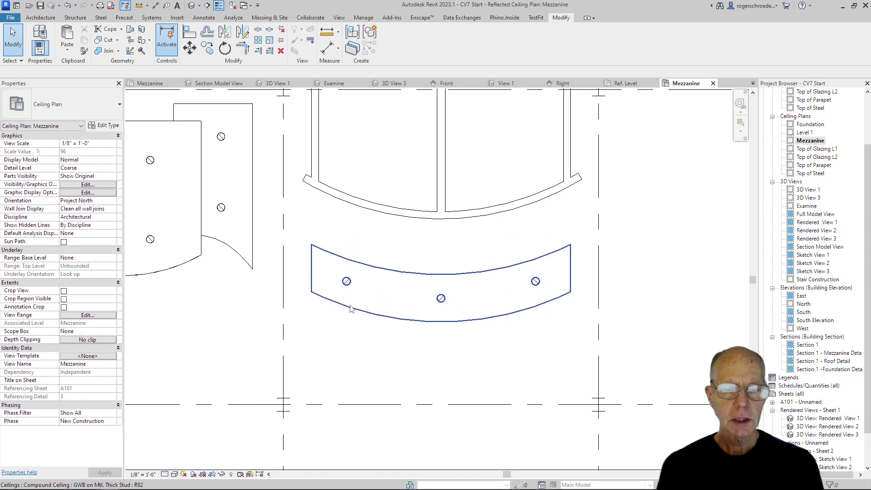
{"action": "double_click", "coordinate": [351, 309]}
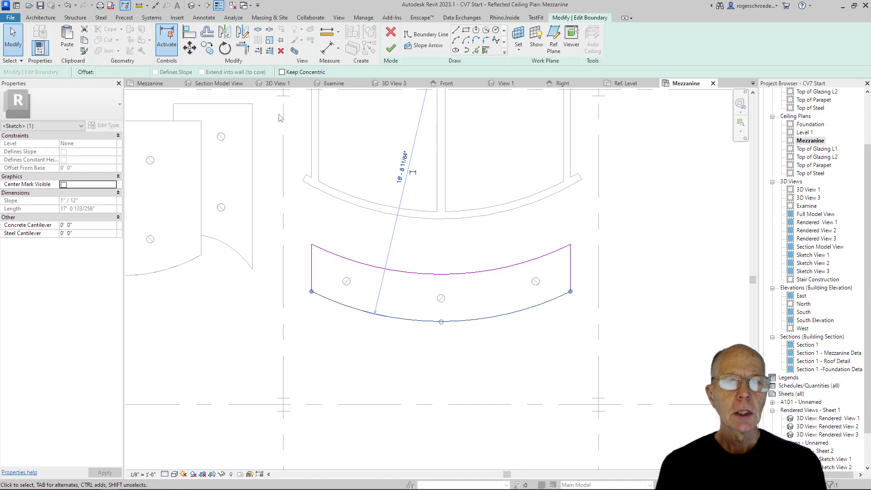
{"action": "left_click", "coordinate": [390, 36]}
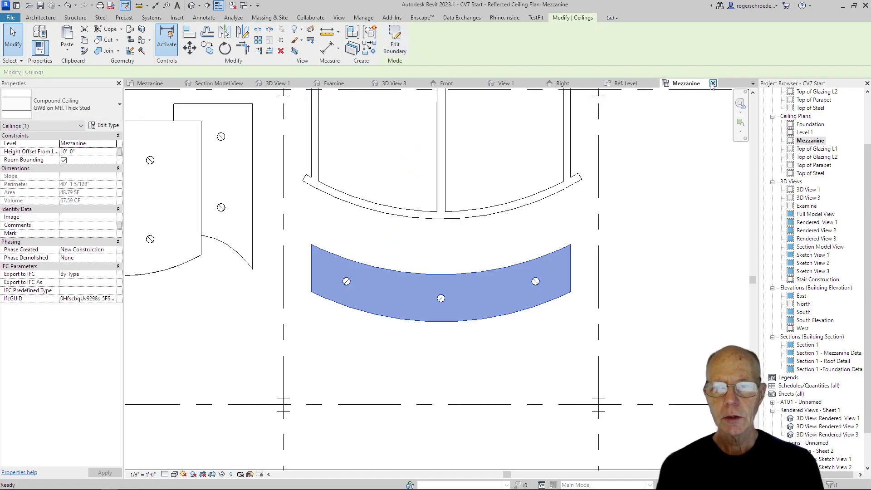
{"action": "left_click", "coordinate": [712, 84]}
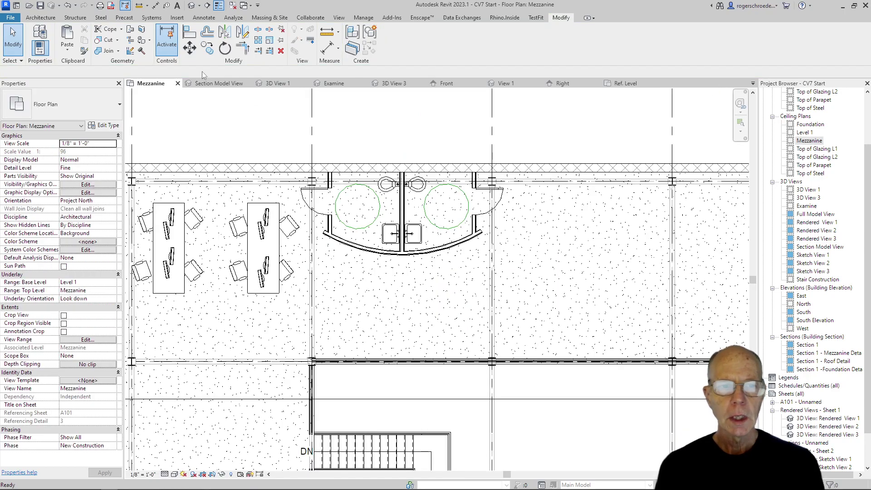
Create a new family from the Generic Model floor based template
{"action": "left_click", "coordinate": [14, 18]}
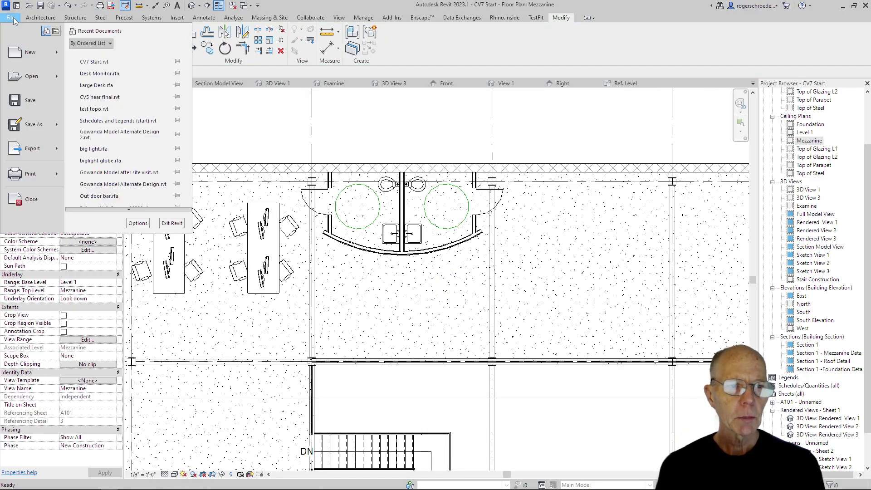
{"action": "mouse_move", "coordinate": [62, 57]}
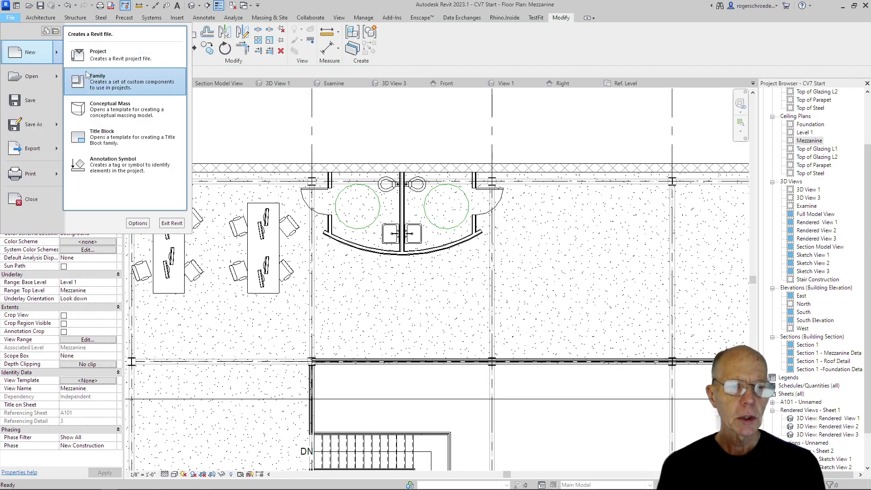
{"action": "left_click", "coordinate": [98, 79]}
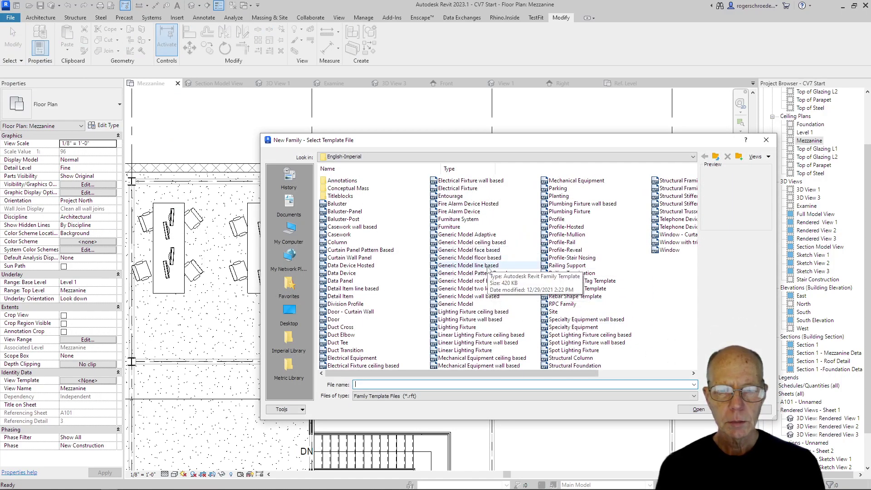
{"action": "left_click", "coordinate": [486, 257]}
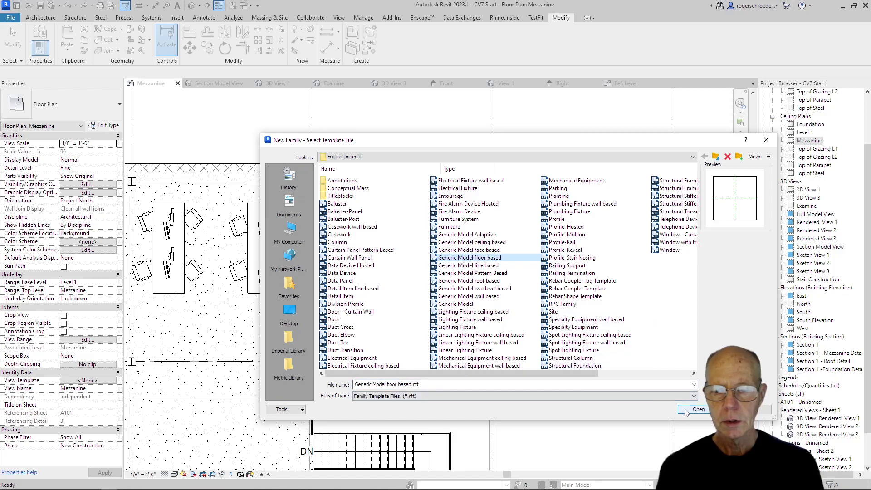
{"action": "left_click", "coordinate": [699, 409]}
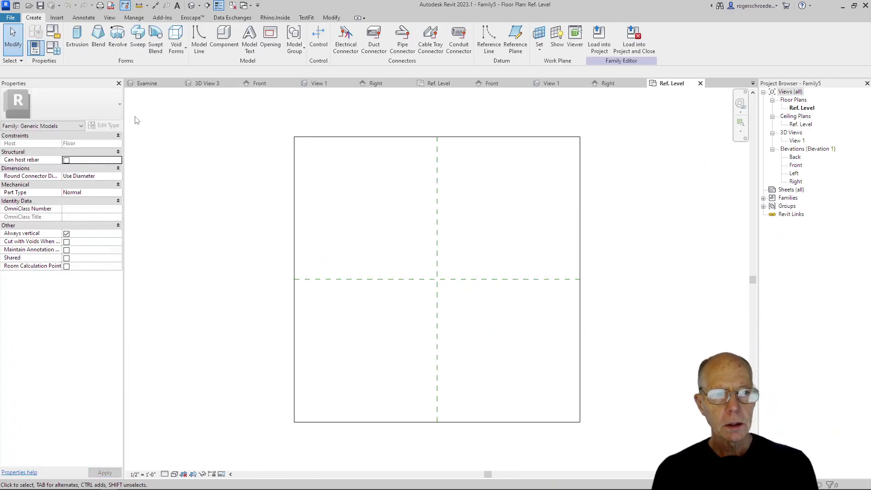
Start an extrusion sketch on the Ref. Level plan and paste the copied arc into it
{"action": "left_click", "coordinate": [77, 39]}
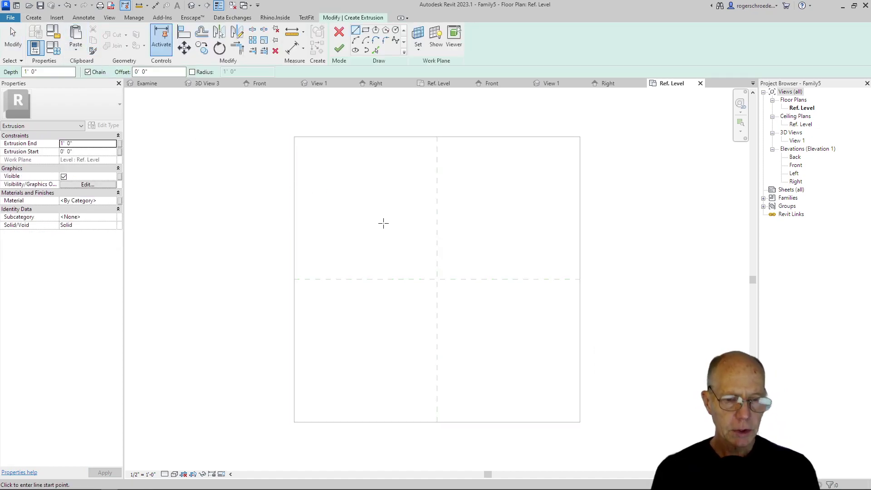
{"action": "key", "text": "ctrl+v"}
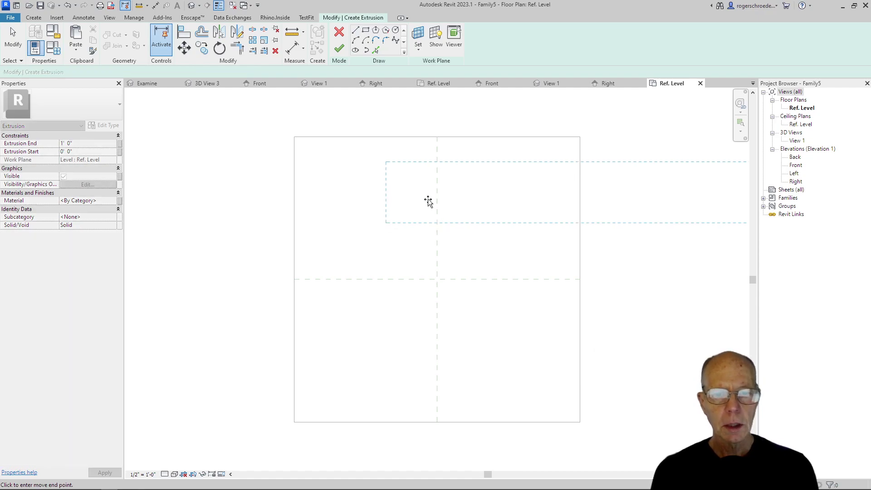
{"action": "left_click", "coordinate": [217, 322]}
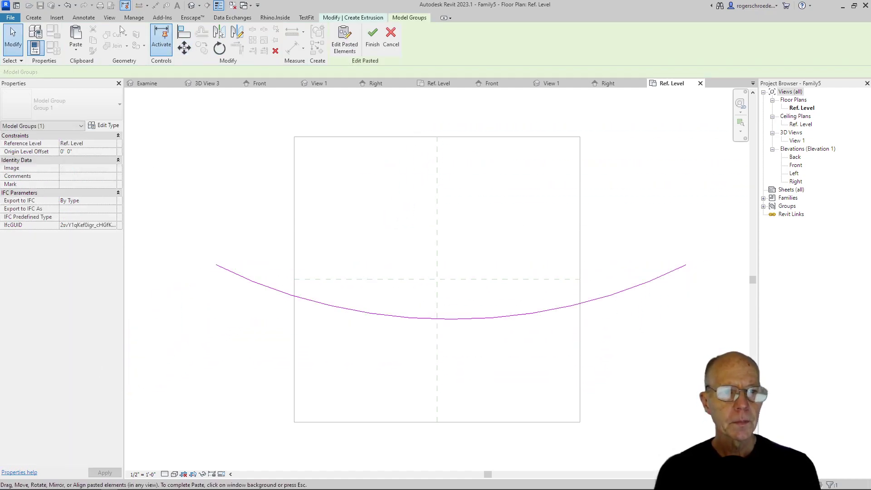
Move the pasted arc by its midpoint onto the intersection of the two reference planes and finish the paste
{"action": "left_click", "coordinate": [184, 48]}
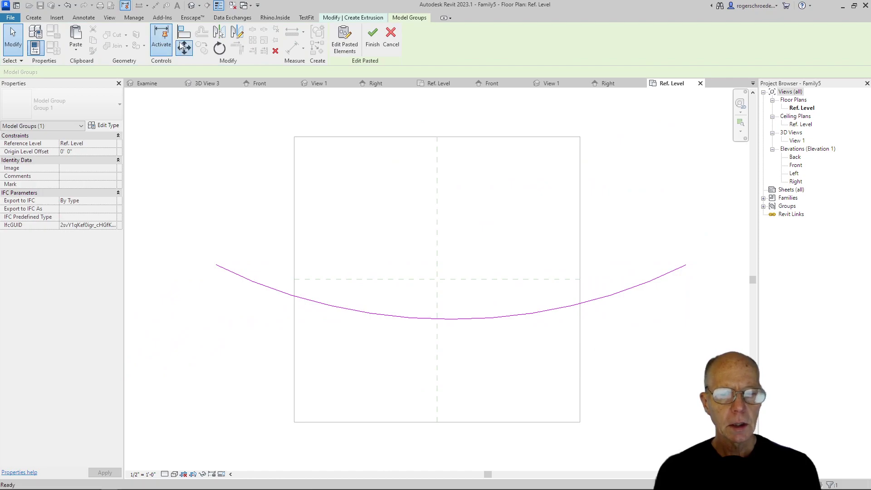
{"action": "left_click", "coordinate": [451, 319]}
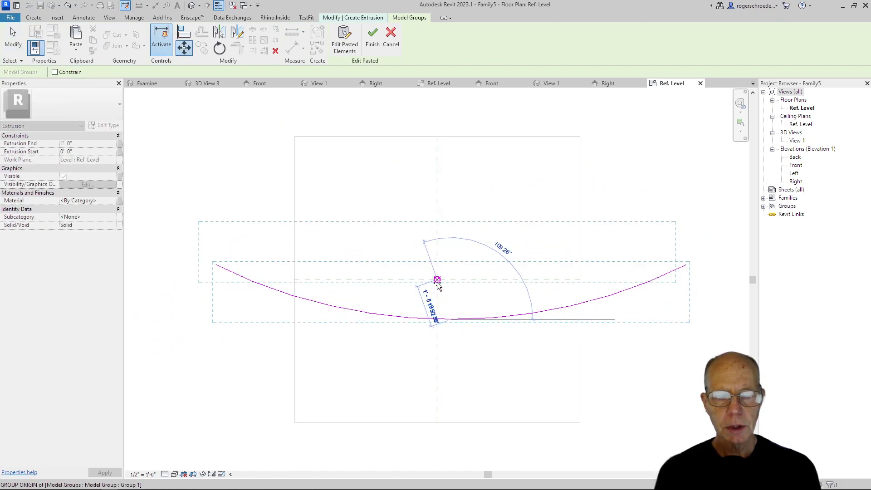
{"action": "left_click", "coordinate": [437, 280]}
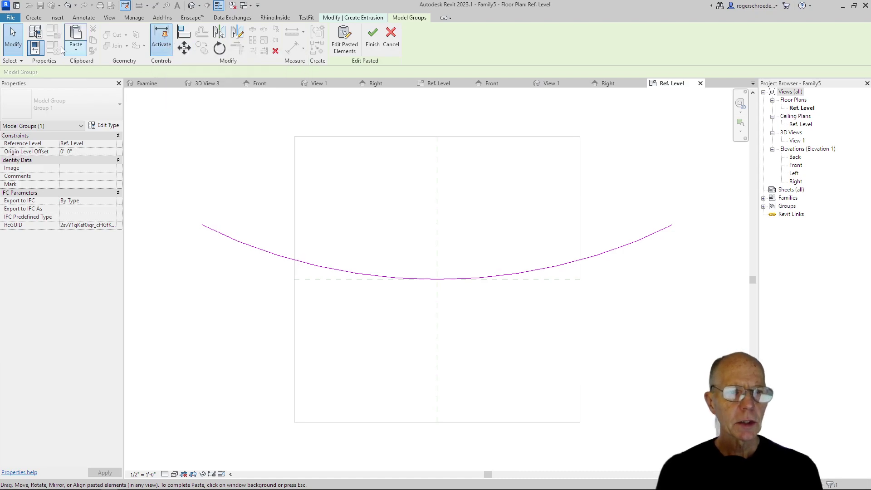
{"action": "left_click", "coordinate": [189, 154]}
{"action": "left_click", "coordinate": [214, 235]}
{"action": "left_click", "coordinate": [191, 166]}
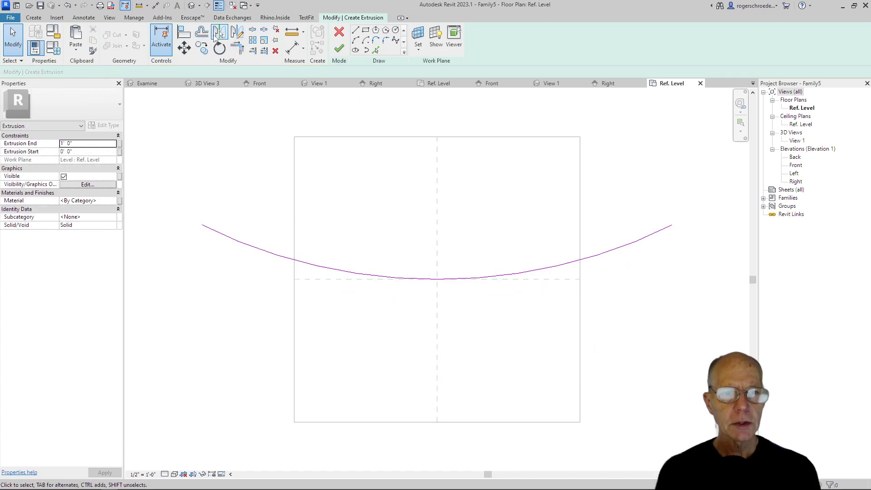
Offset a copy of the arc 3' 0" to its inner side and connect the two arcs' left ends with a straight line
{"action": "left_click", "coordinate": [202, 33]}
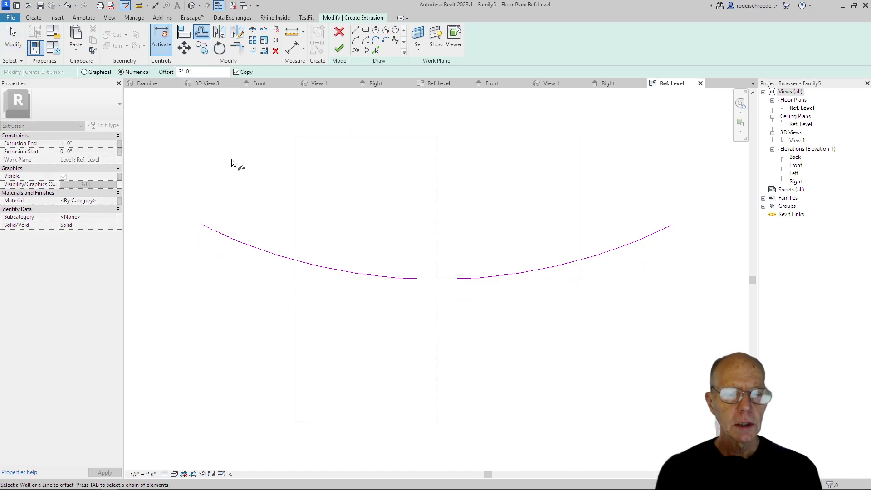
{"action": "left_click", "coordinate": [228, 235]}
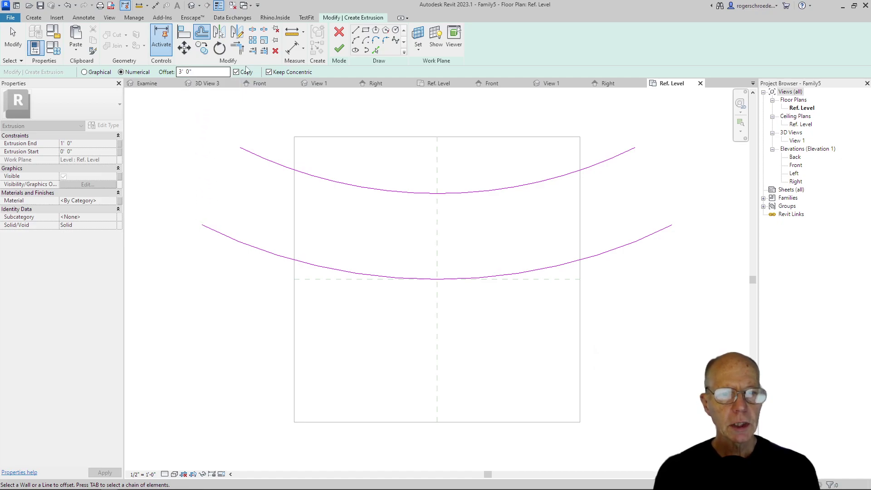
{"action": "left_click", "coordinate": [355, 30]}
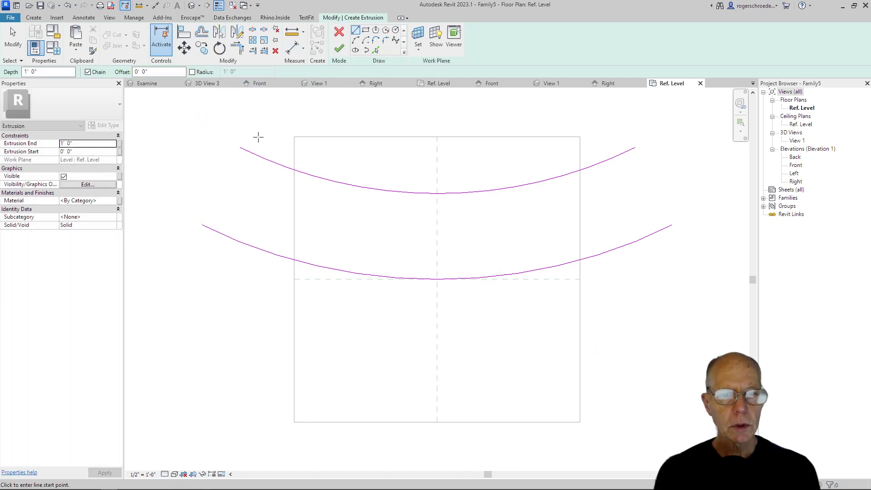
{"action": "left_click", "coordinate": [240, 147]}
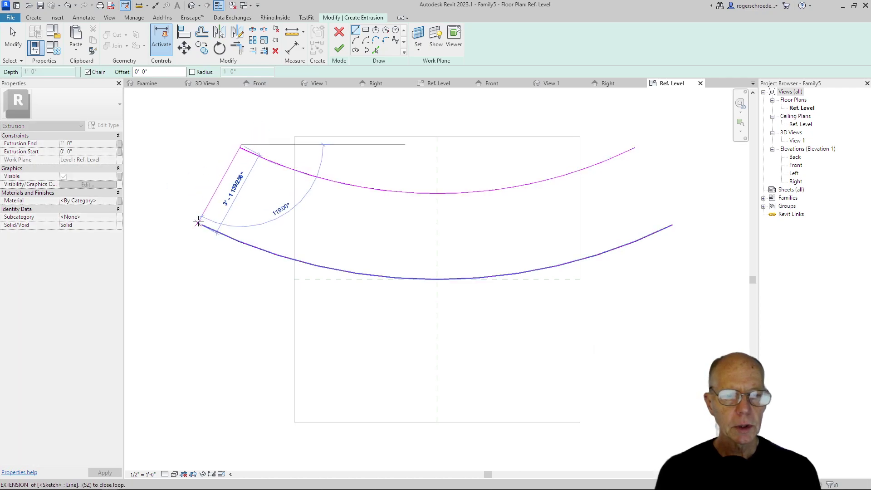
{"action": "left_click", "coordinate": [202, 224]}
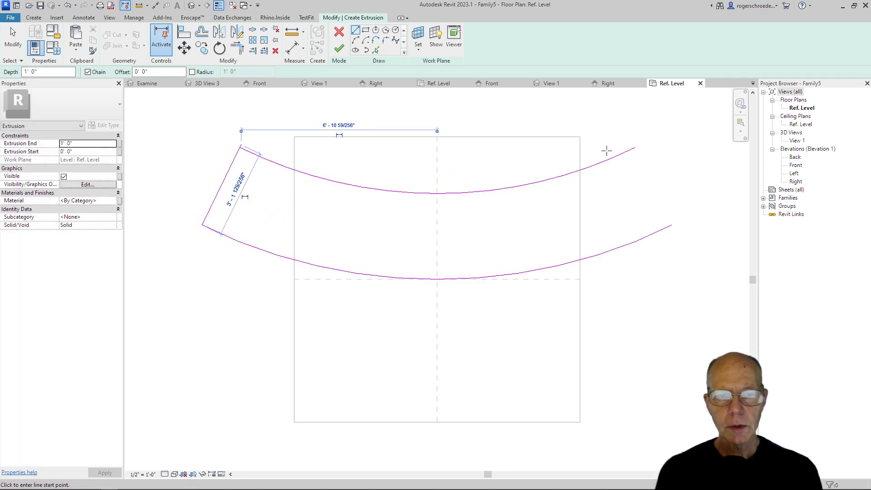
Trim the profile's upper-left corner and close the right end with a straight line between the two arcs
{"action": "left_click", "coordinate": [238, 49]}
{"action": "left_click", "coordinate": [237, 154]}
{"action": "left_click", "coordinate": [248, 156]}
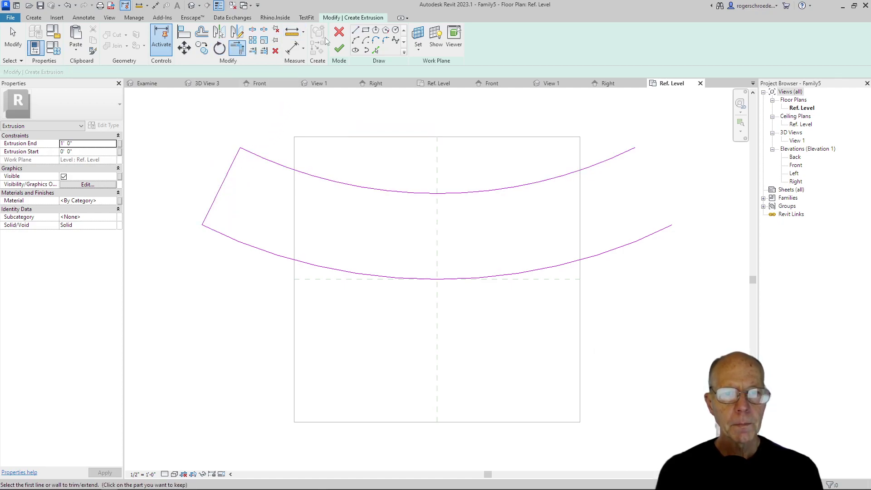
{"action": "left_click", "coordinate": [355, 30]}
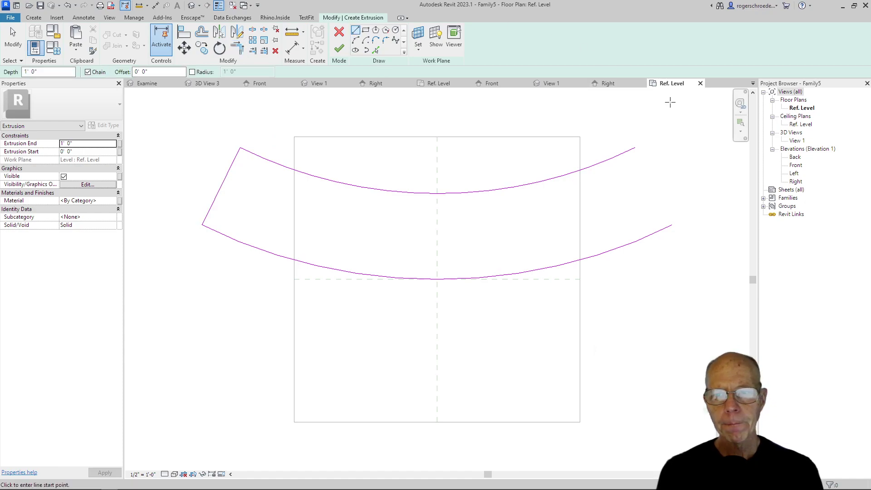
{"action": "left_click", "coordinate": [634, 148]}
{"action": "left_click", "coordinate": [671, 221]}
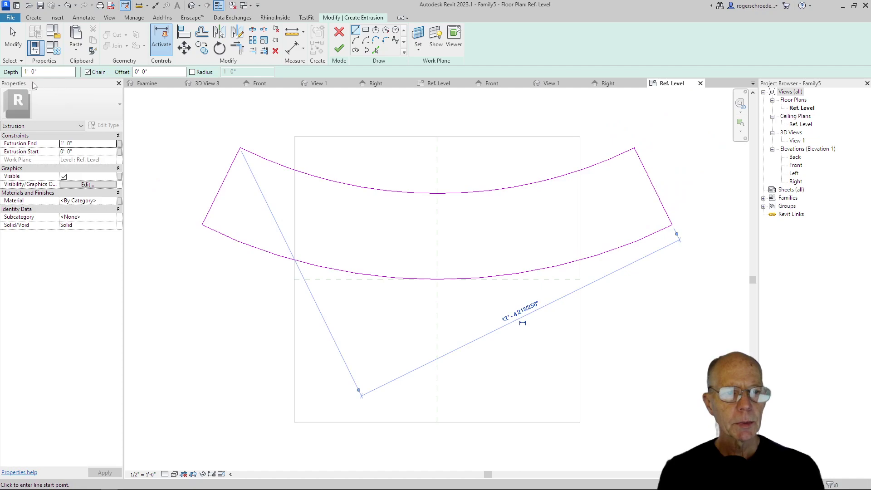
{"action": "left_click", "coordinate": [16, 46]}
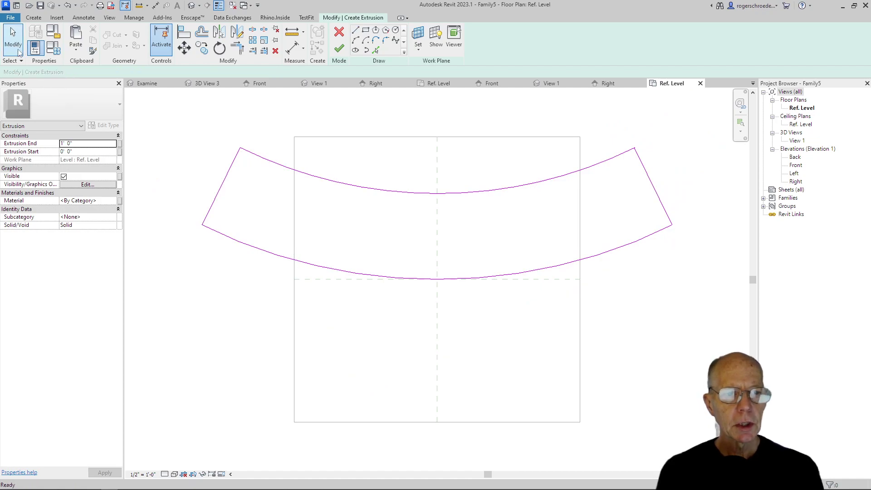
Set the extrusion end to 3' 6" and the extrusion start to 4' 0"
{"action": "left_click", "coordinate": [68, 143]}
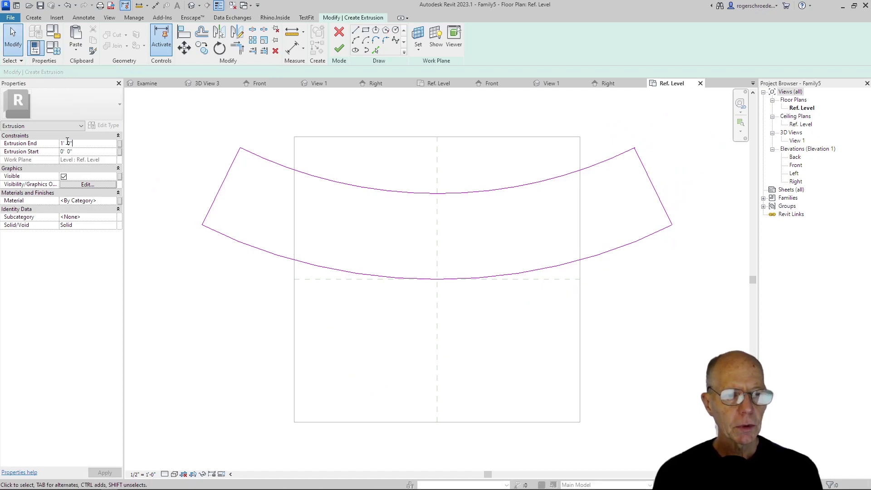
{"action": "left_click_drag", "start_coordinate": [68, 143], "coordinate": [63, 142]}
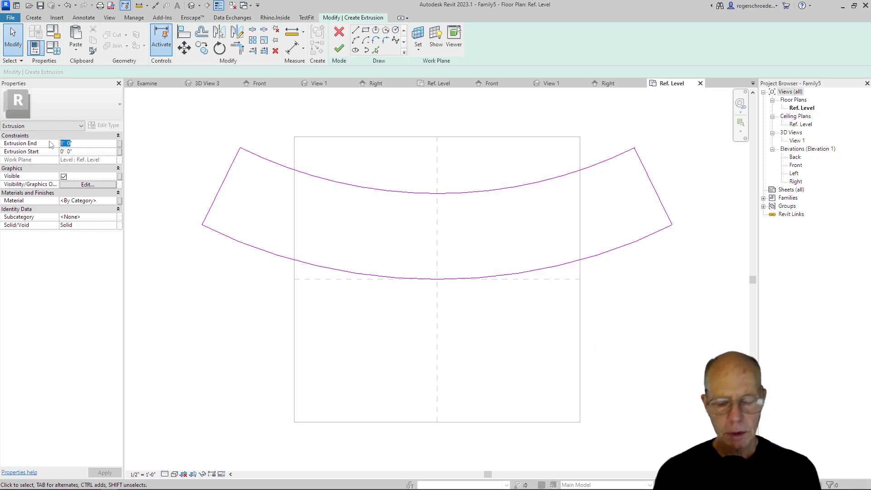
{"action": "type", "text": "42"}
{"action": "left_click", "coordinate": [76, 152]}
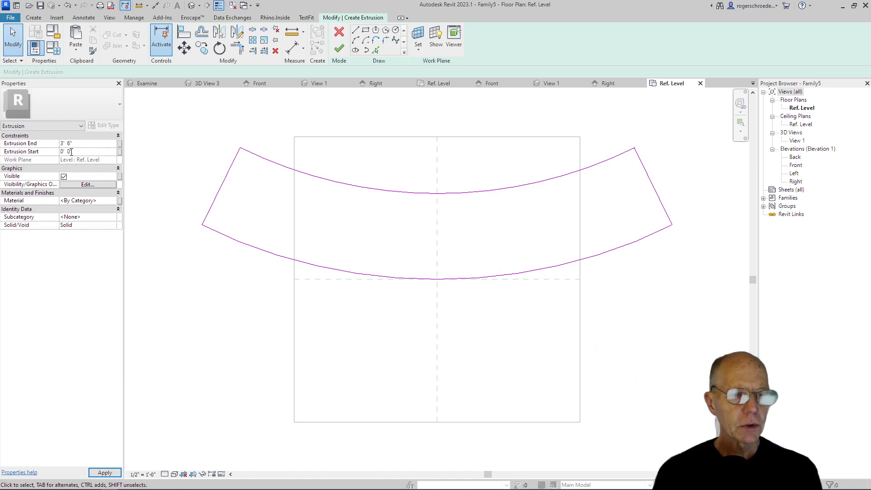
{"action": "left_click_drag", "start_coordinate": [71, 151], "coordinate": [58, 151]}
{"action": "left_click", "coordinate": [58, 152]}
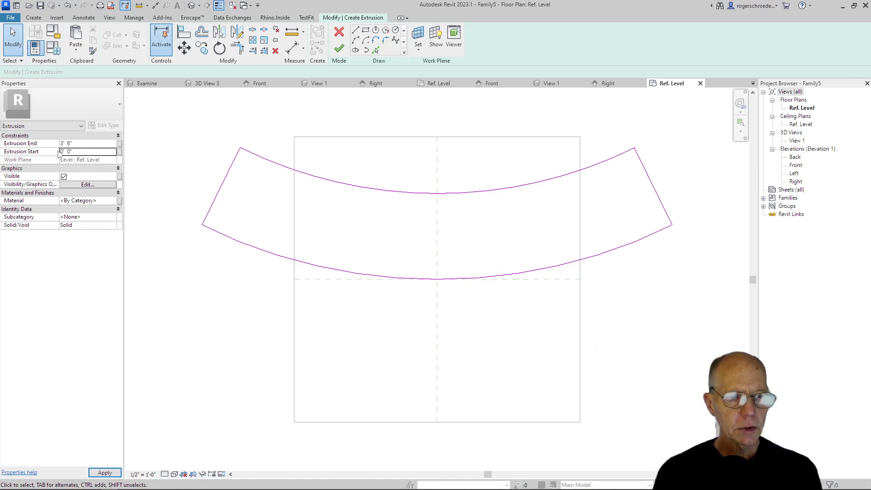
{"action": "left_click", "coordinate": [62, 153]}
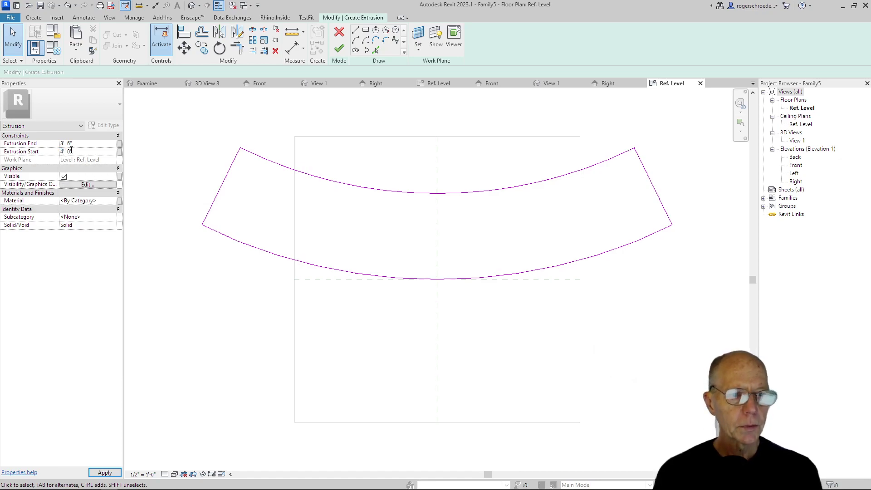
Set the extrusion start to 3' 2" and finish the curved countertop extrusion
{"action": "key", "text": "BackSpace"}
{"action": "type", "text": "3"}
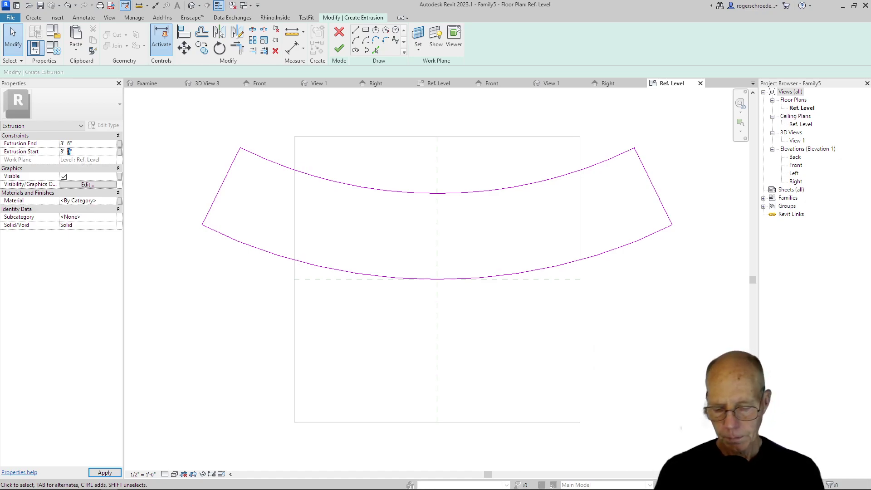
{"action": "key", "text": "Return"}
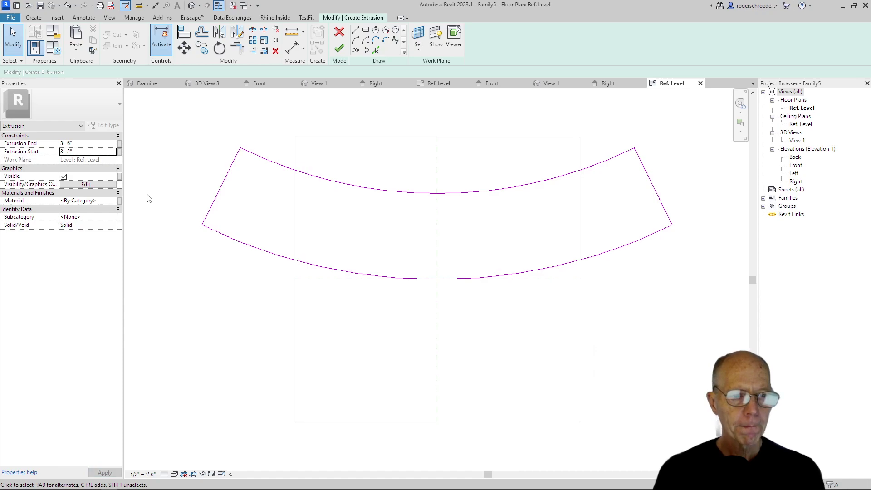
{"action": "left_click", "coordinate": [338, 49]}
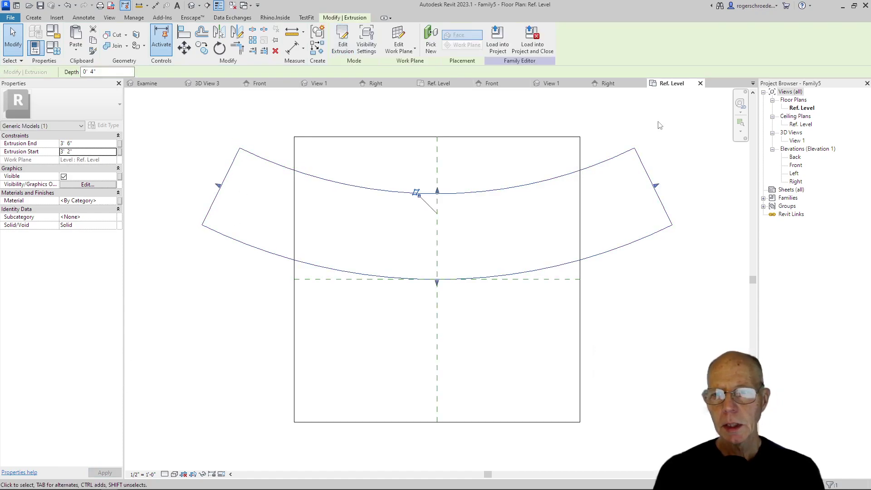
Open the Front elevation to examine the countertop's height above the reference level
{"action": "left_click", "coordinate": [795, 166]}
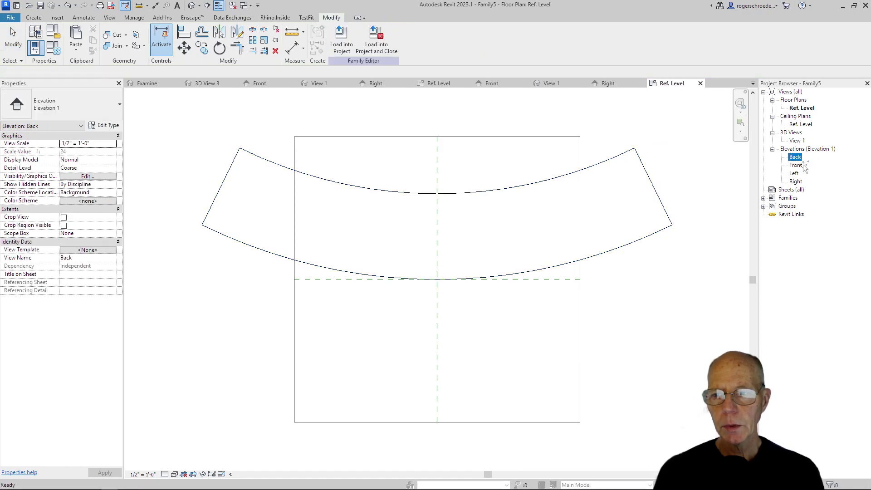
{"action": "left_click", "coordinate": [796, 166]}
{"action": "left_click", "coordinate": [788, 167]}
{"action": "double_click", "coordinate": [791, 167]}
{"action": "left_click", "coordinate": [820, 179]}
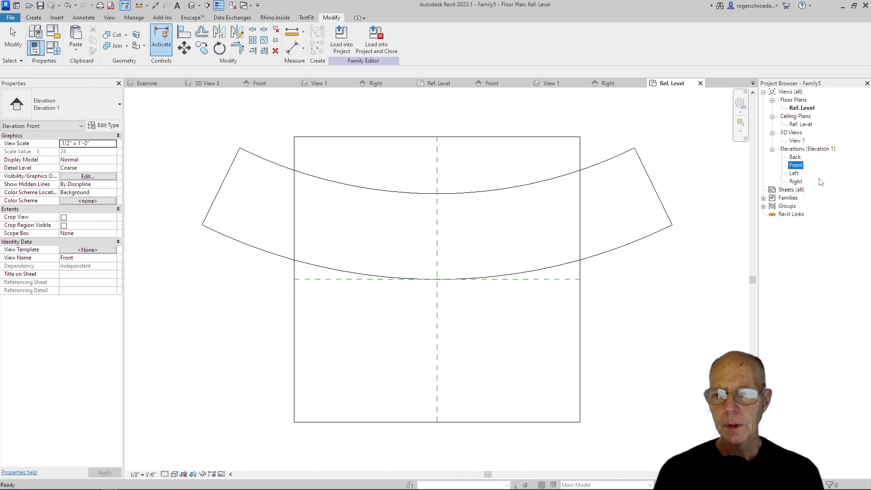
{"action": "double_click", "coordinate": [796, 166]}
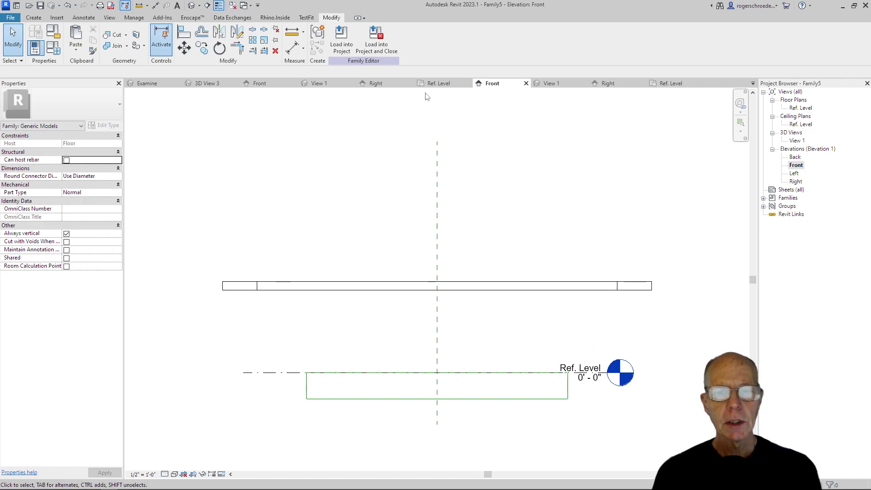
In the Right elevation, sketch a rectangular extrusion profile about 1' 10 1/2" wide from the countertop's lower-left corner down to Ref. Level
{"action": "left_click", "coordinate": [610, 85]}
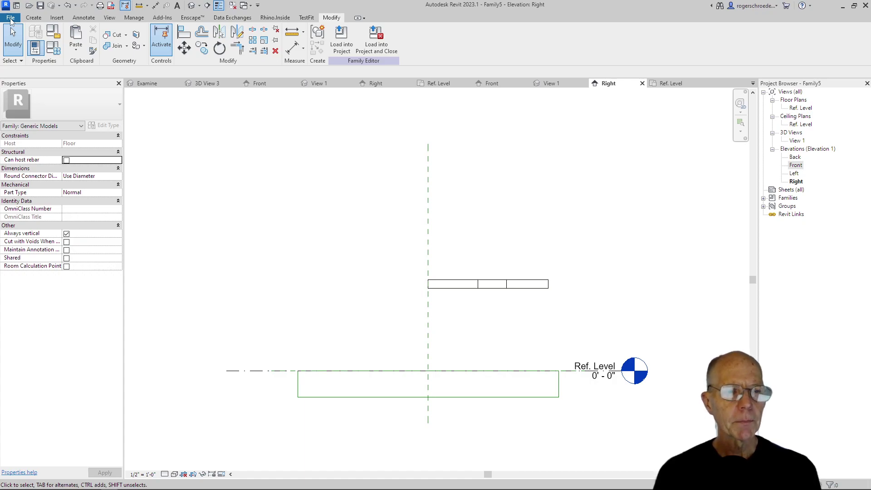
{"action": "left_click", "coordinate": [34, 17]}
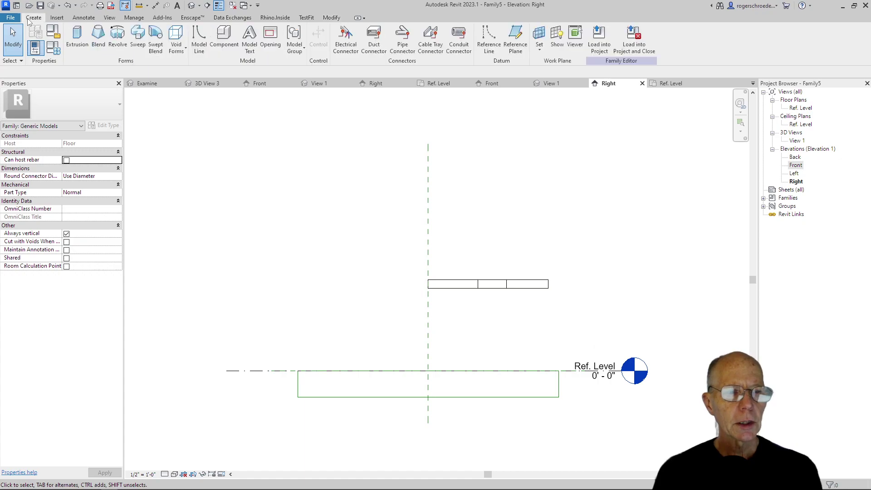
{"action": "left_click", "coordinate": [75, 40]}
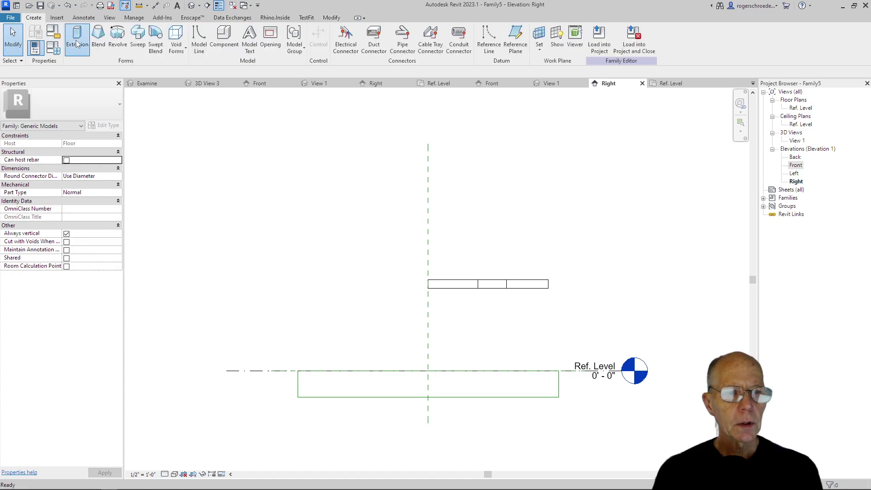
{"action": "left_click", "coordinate": [428, 288]}
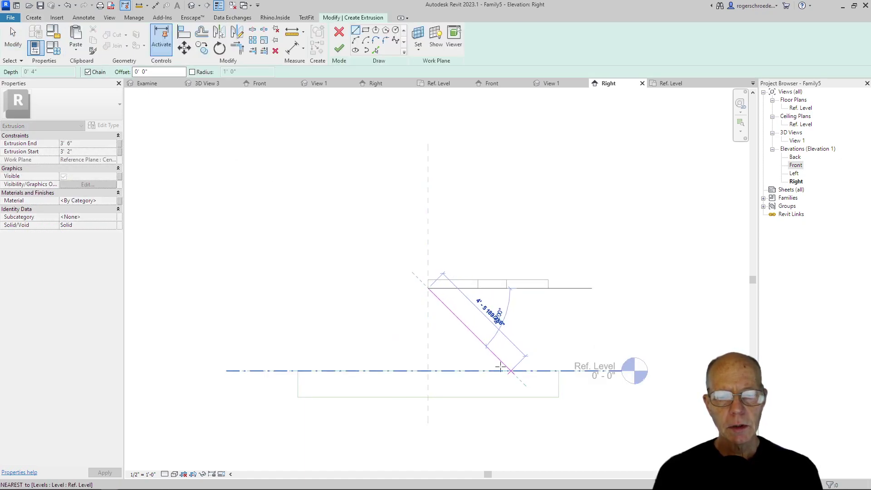
{"action": "left_click", "coordinate": [366, 30]}
{"action": "left_click", "coordinate": [427, 288]}
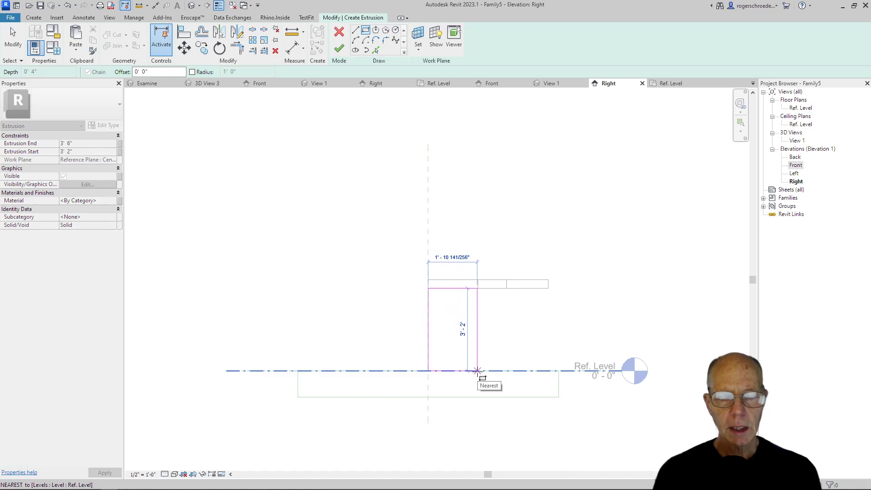
{"action": "left_click", "coordinate": [477, 371]}
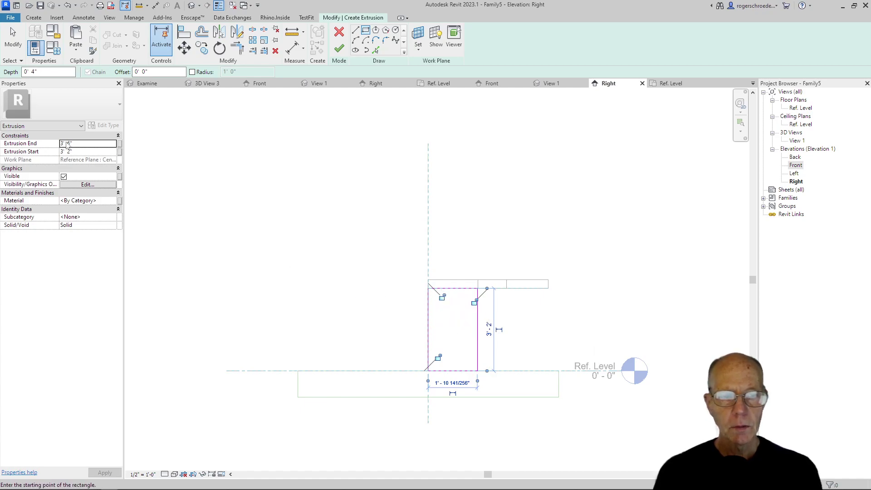
Set the rectangular profile's width to 1' 10"
{"action": "left_click", "coordinate": [13, 35]}
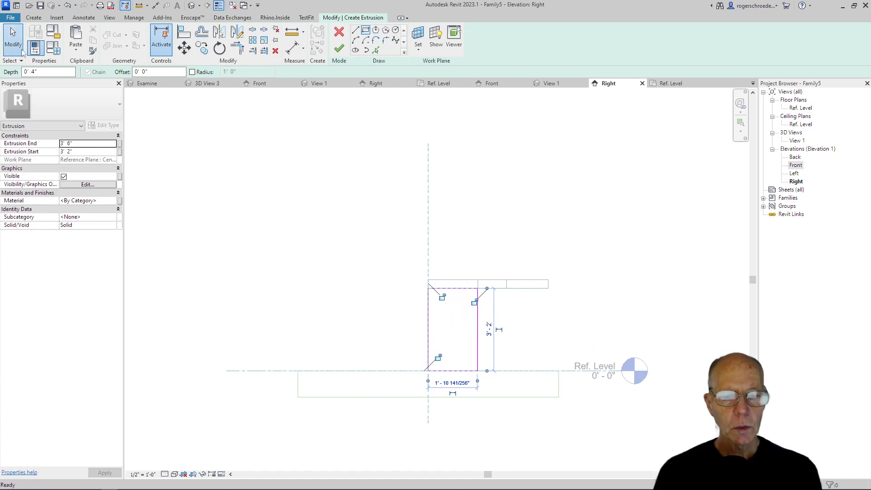
{"action": "left_click", "coordinate": [477, 355]}
{"action": "left_click", "coordinate": [448, 385]}
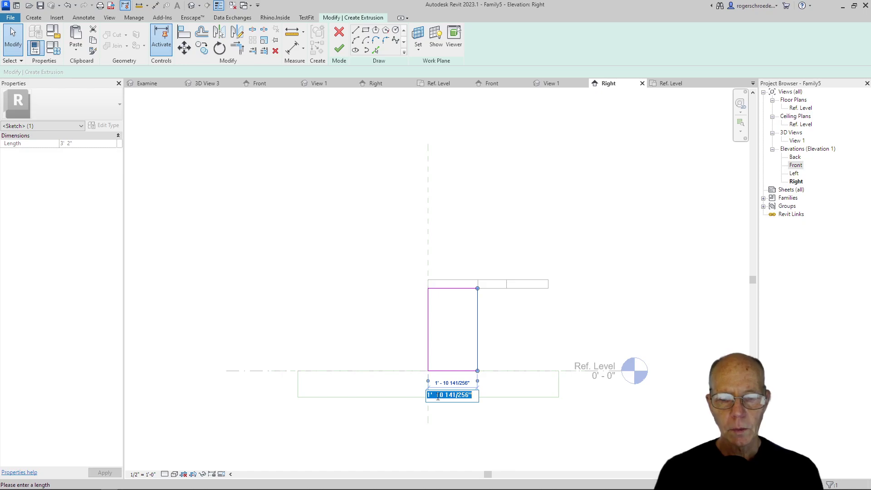
{"action": "left_click_drag", "start_coordinate": [446, 394], "coordinate": [470, 394]}
{"action": "key", "text": "BackSpace"}
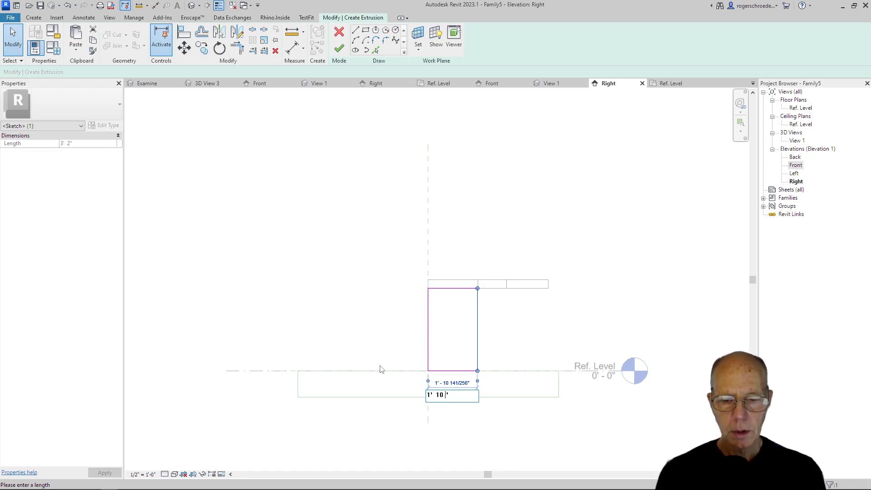
{"action": "key", "text": "Return"}
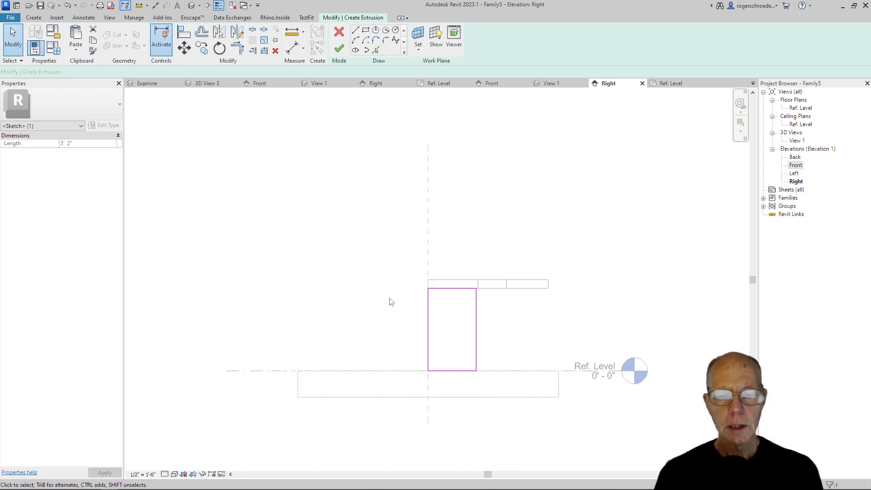
{"action": "key", "text": "Escape"}
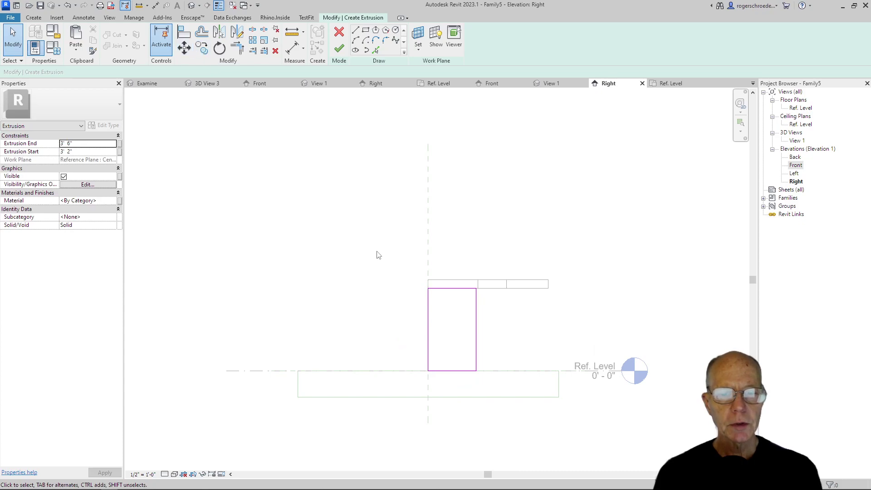
{"action": "left_click_drag", "start_coordinate": [388, 285], "coordinate": [414, 305]}
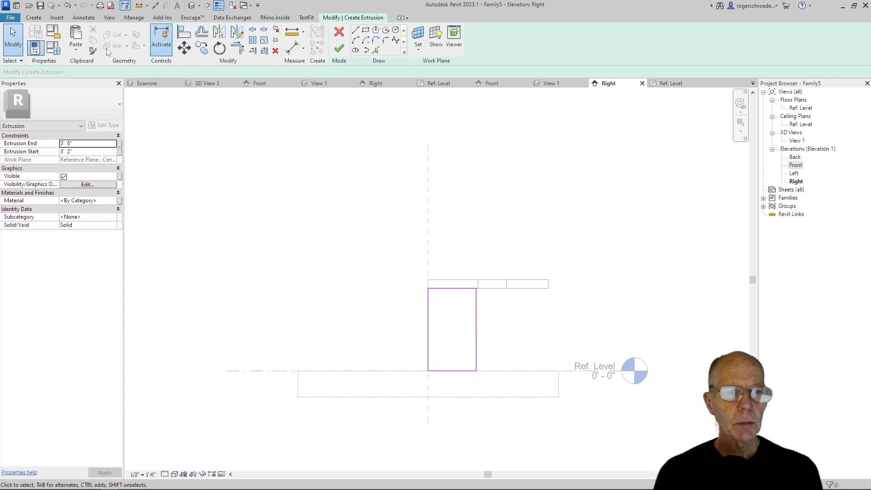
Offset copies of all four sides of the rectangle 2" inward
{"action": "left_click", "coordinate": [198, 40]}
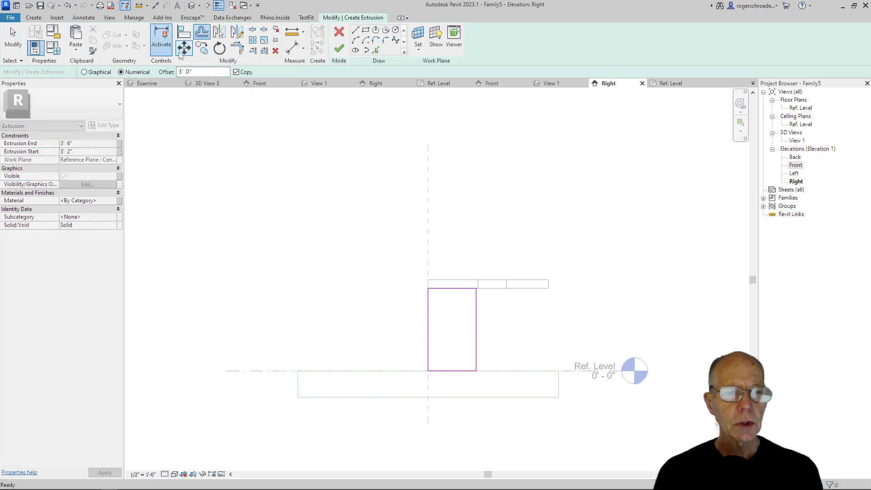
{"action": "left_click_drag", "start_coordinate": [189, 72], "coordinate": [162, 68]}
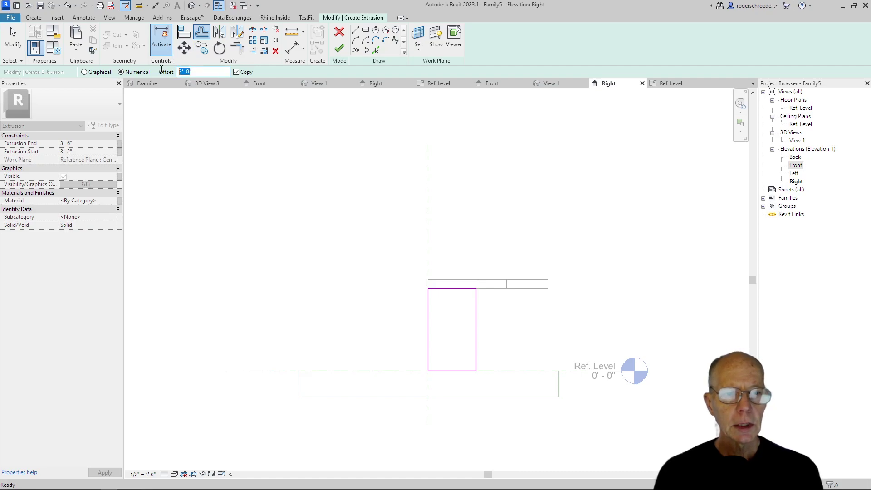
{"action": "type", "text": "0 2"}
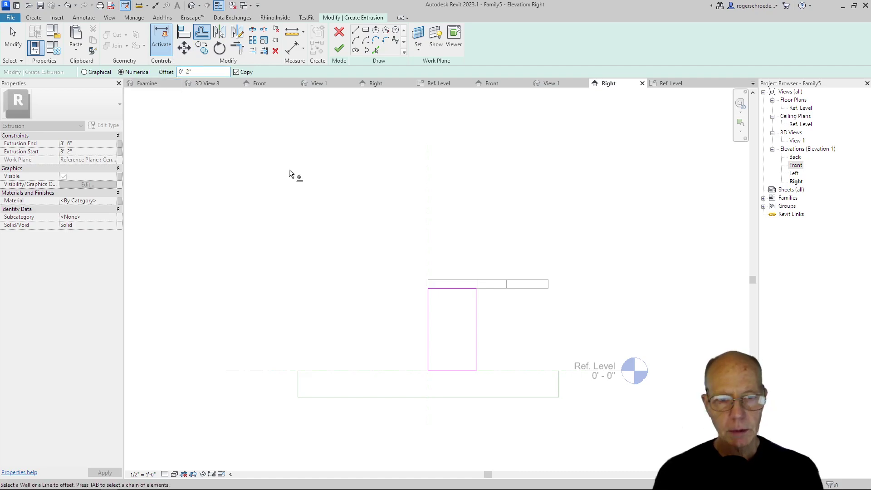
{"action": "left_click", "coordinate": [428, 310]}
{"action": "left_click", "coordinate": [440, 290]}
{"action": "left_click", "coordinate": [474, 312]}
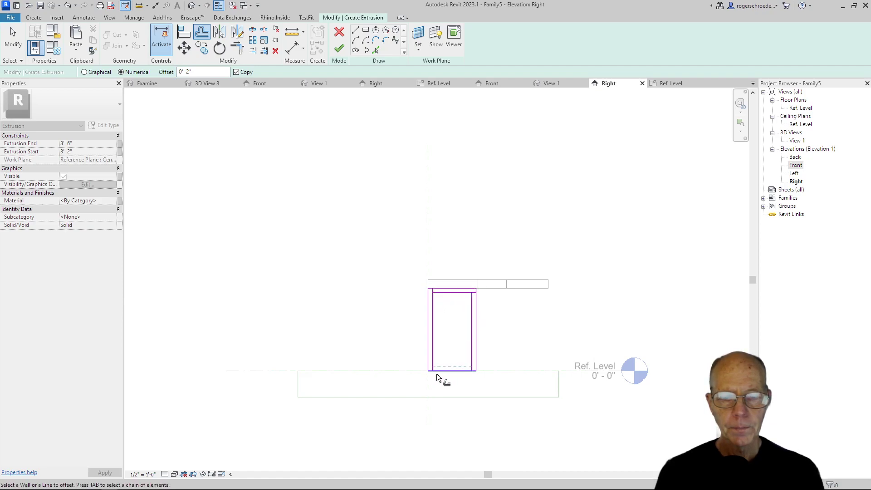
{"action": "left_click", "coordinate": [445, 368]}
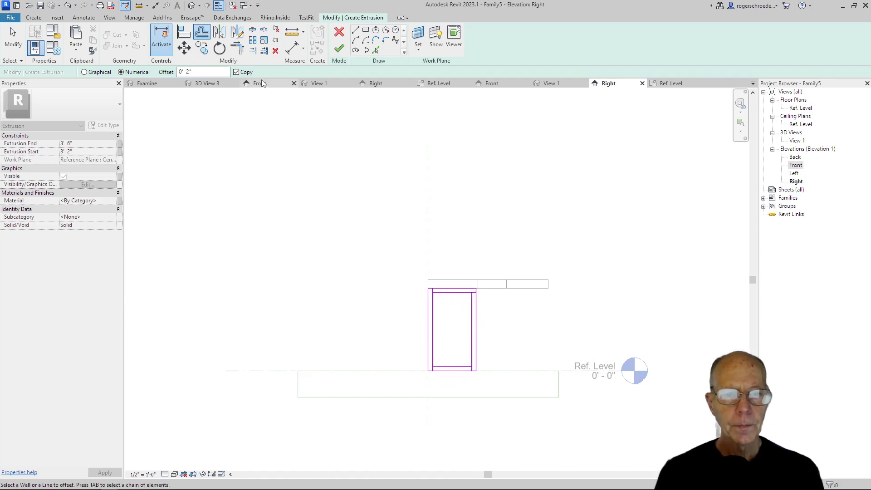
Trim the inner offset lines at their corners into a closed rectangle
{"action": "left_click", "coordinate": [237, 48]}
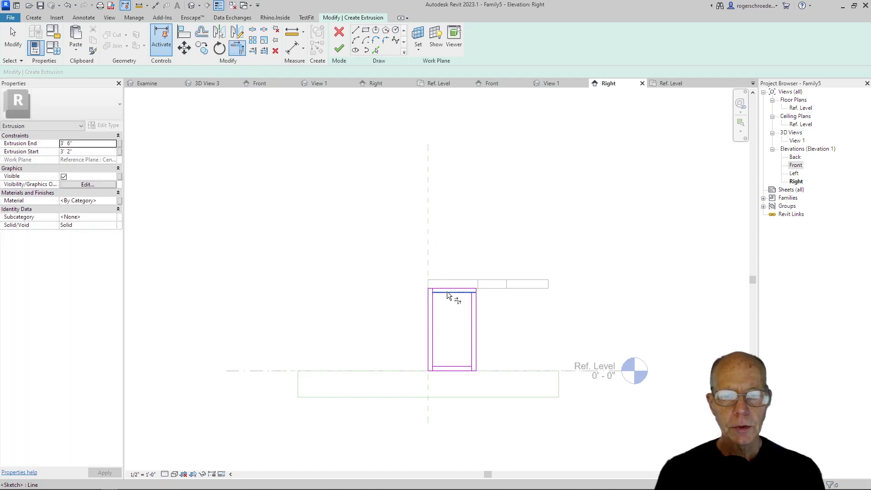
{"action": "left_click", "coordinate": [431, 353]}
{"action": "left_click", "coordinate": [452, 366]}
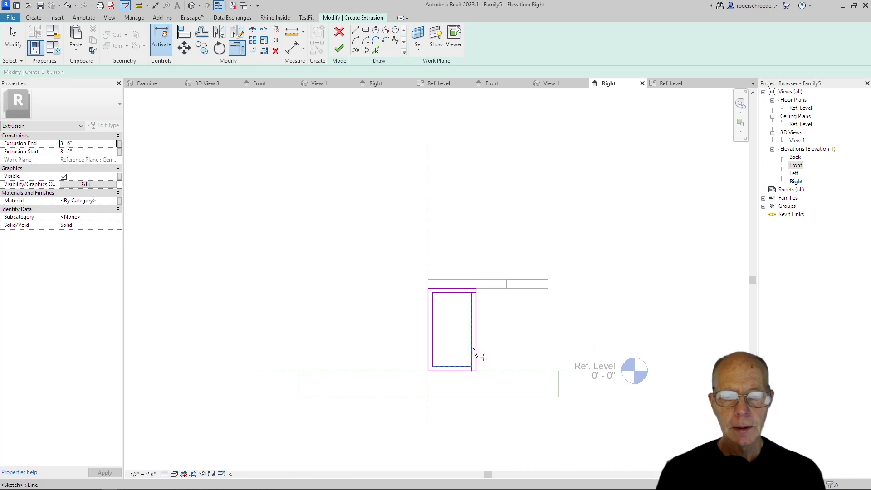
{"action": "left_click", "coordinate": [471, 306]}
{"action": "left_click", "coordinate": [458, 292]}
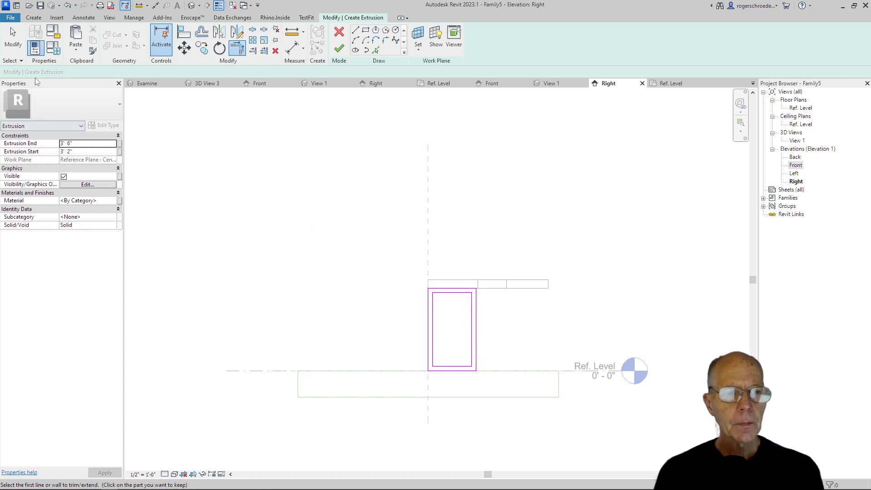
{"action": "left_click", "coordinate": [11, 39]}
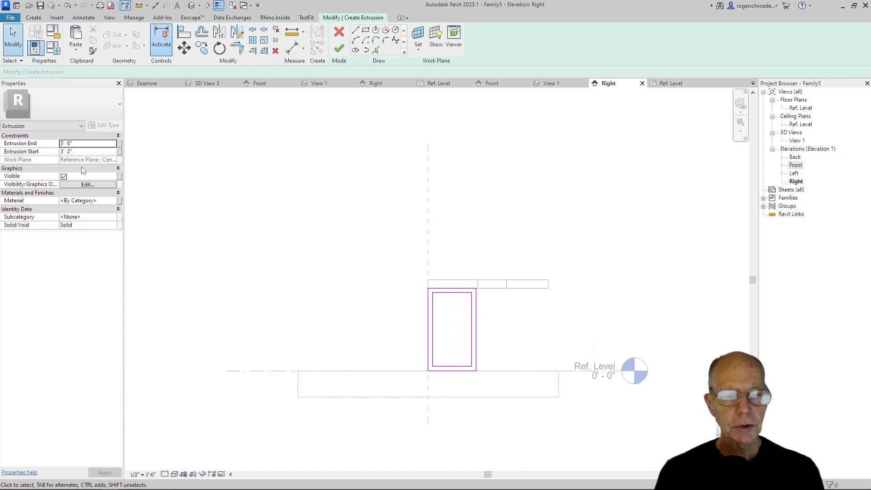
Set the extrusion end to 4' 0"
{"action": "left_click", "coordinate": [48, 144]}
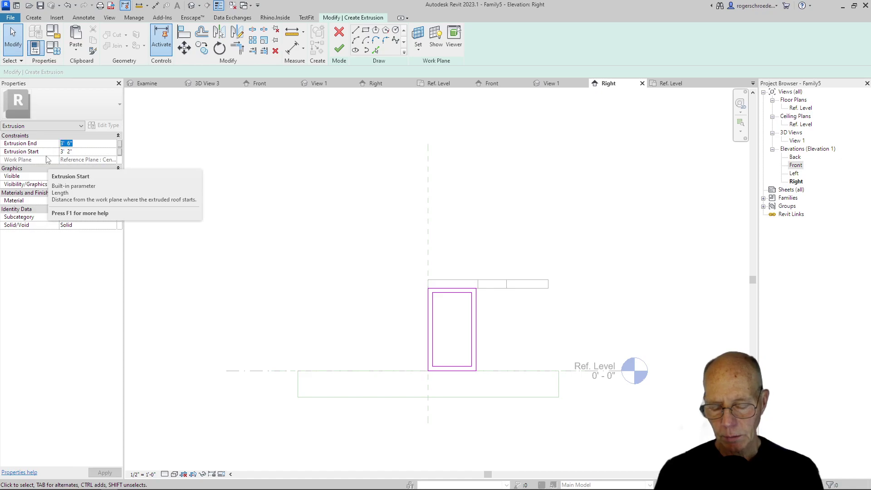
{"action": "type", "text": "4"}
{"action": "key", "text": "Tab"}
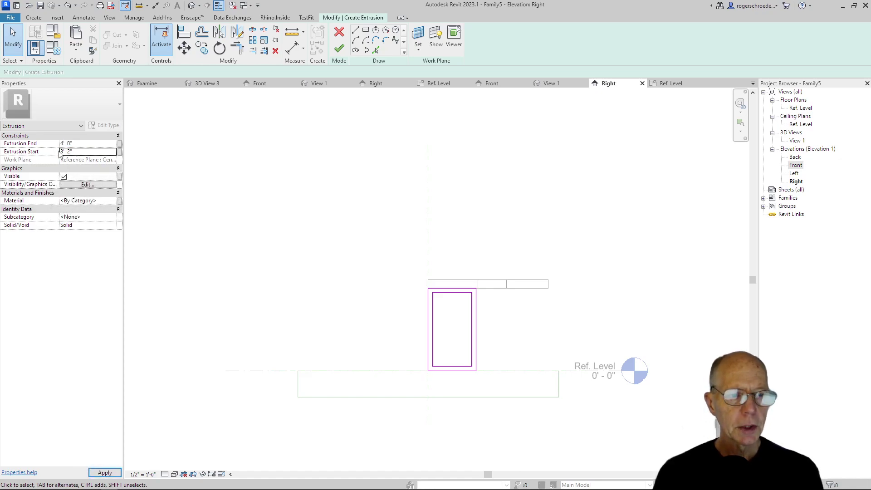
Set the extrusion end to 4" and the extrusion start to 0, and finish the support frame extrusion
{"action": "left_click", "coordinate": [80, 144]}
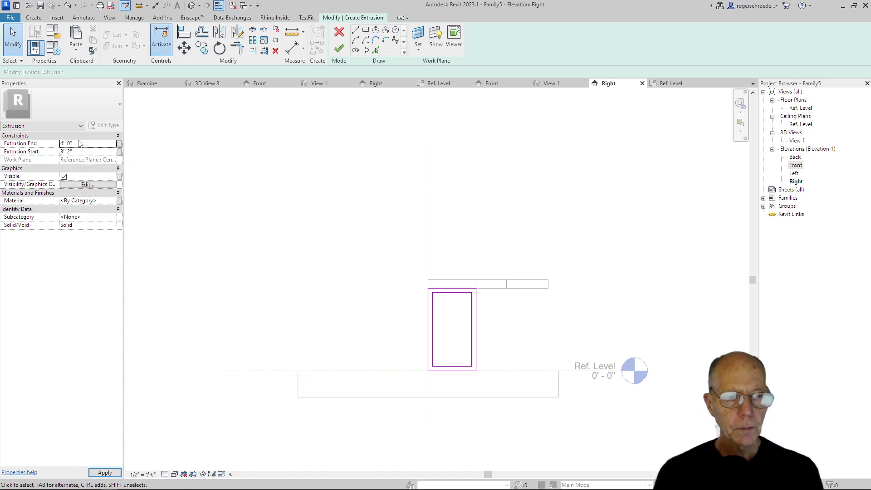
{"action": "left_click_drag", "start_coordinate": [70, 144], "coordinate": [58, 143]}
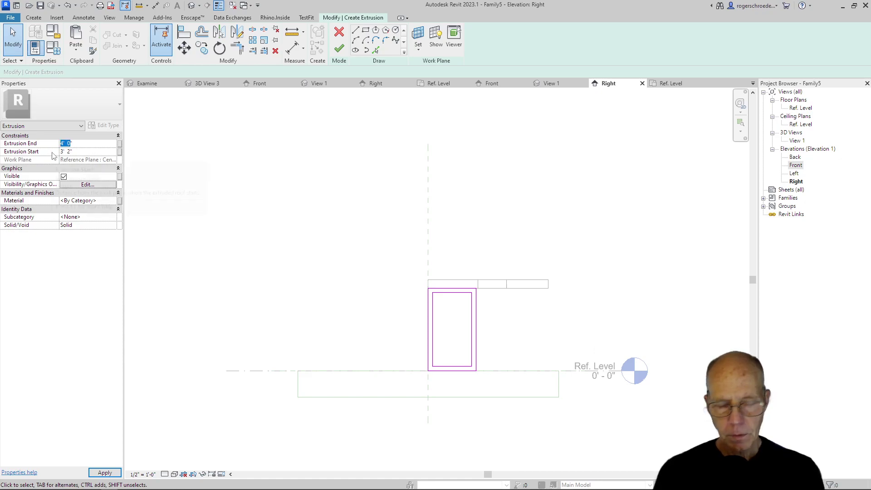
{"action": "type", "text": "4\""}
{"action": "left_click", "coordinate": [72, 151]}
{"action": "left_click_drag", "start_coordinate": [69, 151], "coordinate": [51, 152]}
{"action": "type", "text": "0"}
{"action": "key", "text": "Return"}
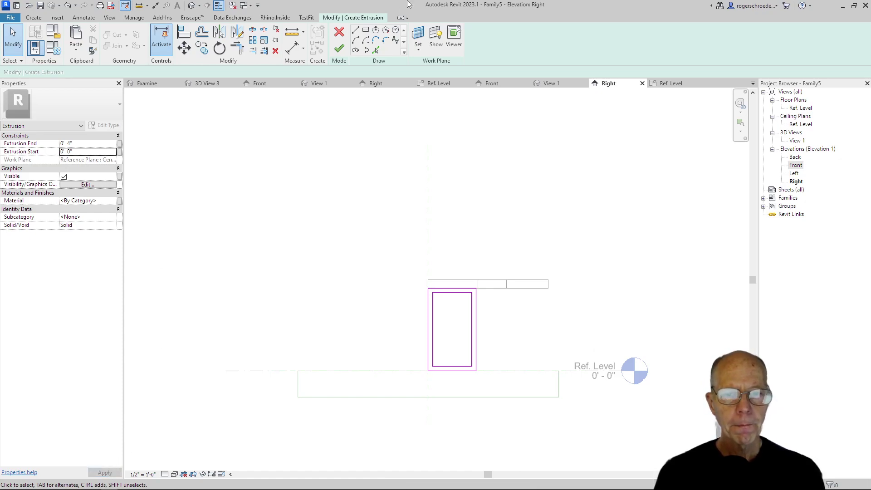
{"action": "left_click", "coordinate": [339, 48]}
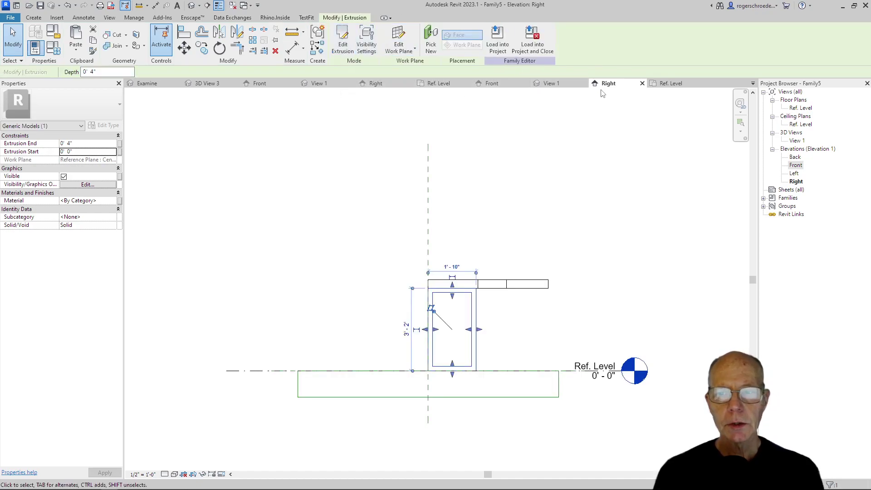
In the Ref. Level floor plan, move the support frame about 7" back from the front reference plane
{"action": "left_click", "coordinate": [671, 83]}
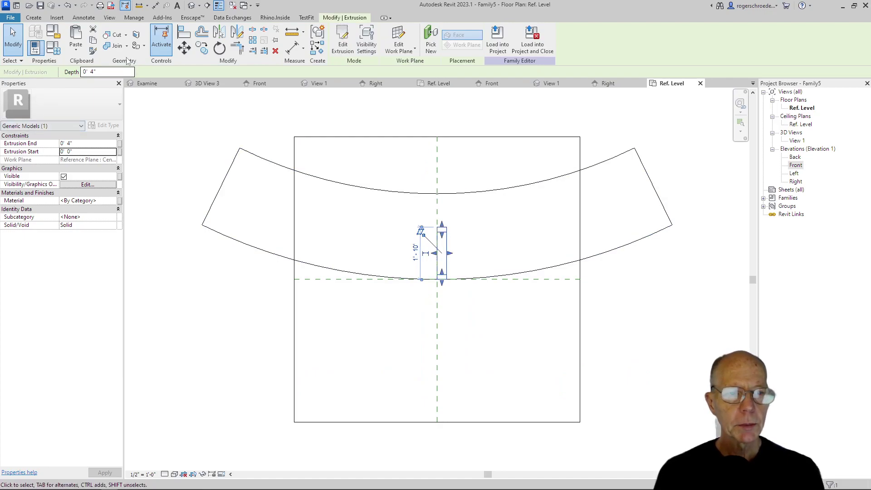
{"action": "left_click", "coordinate": [183, 48]}
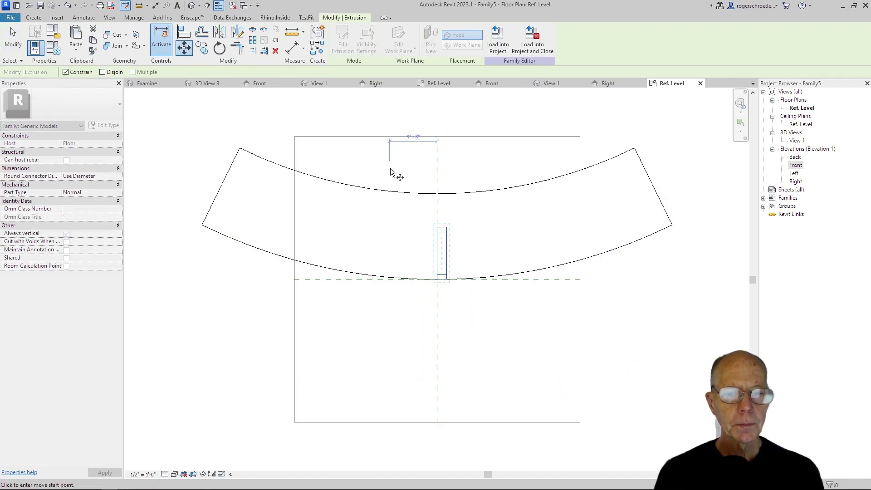
{"action": "left_click", "coordinate": [442, 228]}
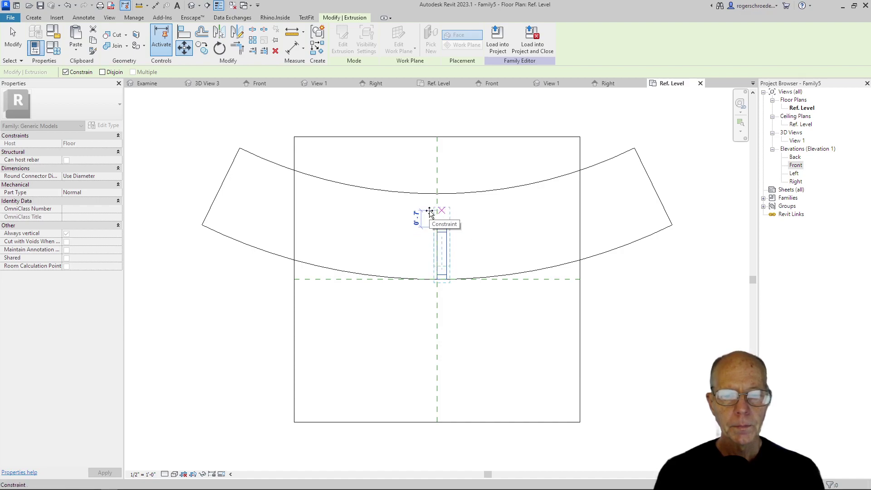
{"action": "left_click", "coordinate": [429, 211]}
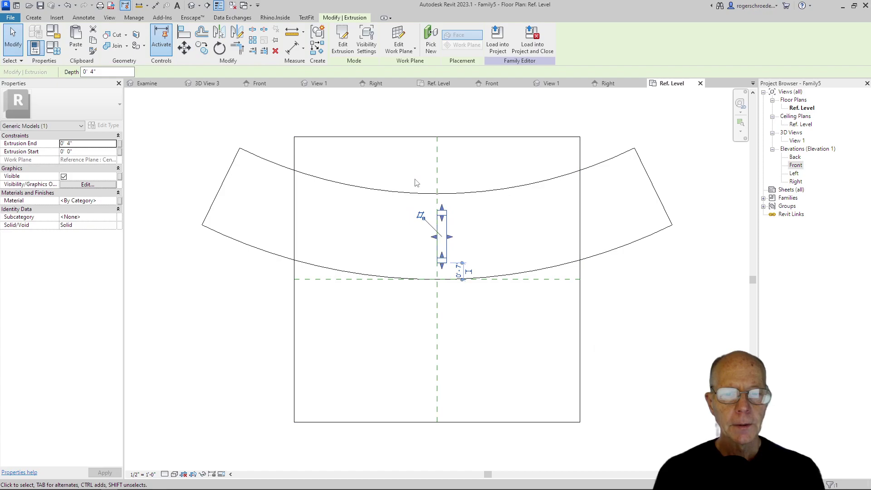
Copy the support frame with Constrain turned off, placing the copy about 3' 10" to the left of the center reference plane
{"action": "scroll", "coordinate": [414, 180], "scroll_direction": "up", "scroll_amount": 2}
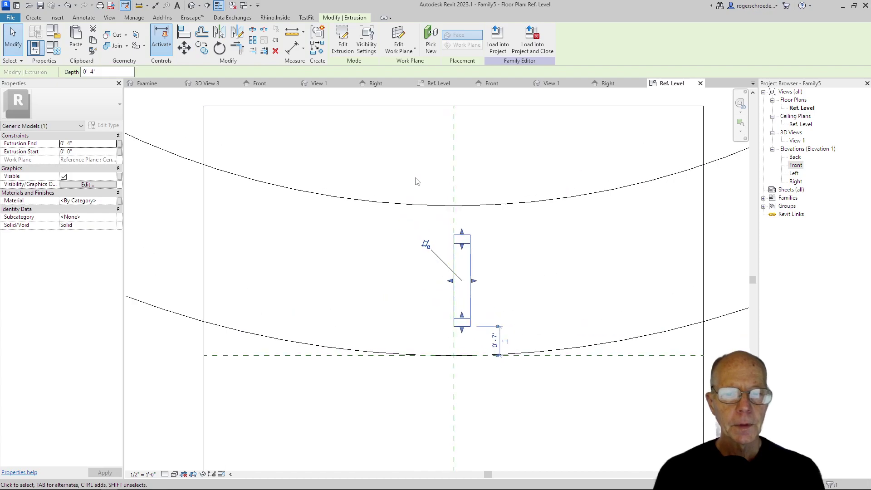
{"action": "left_click", "coordinate": [202, 48]}
{"action": "left_click", "coordinate": [454, 234]}
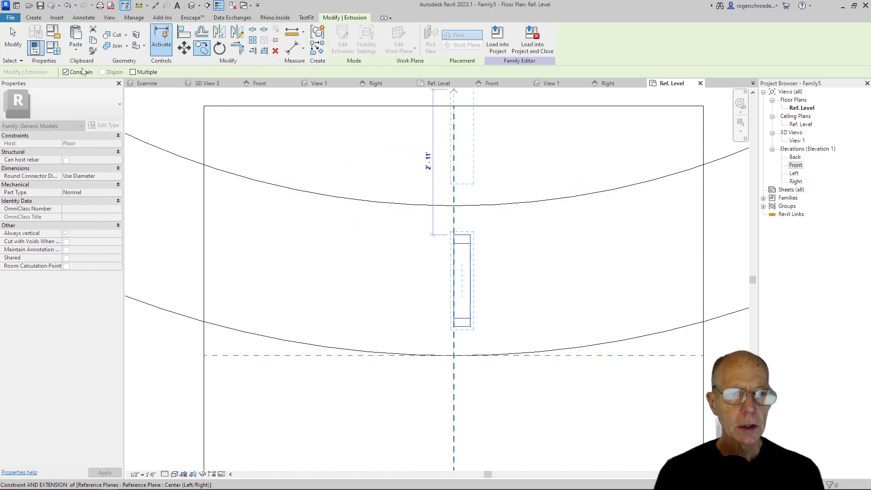
{"action": "left_click", "coordinate": [65, 72]}
{"action": "left_click", "coordinate": [244, 202]}
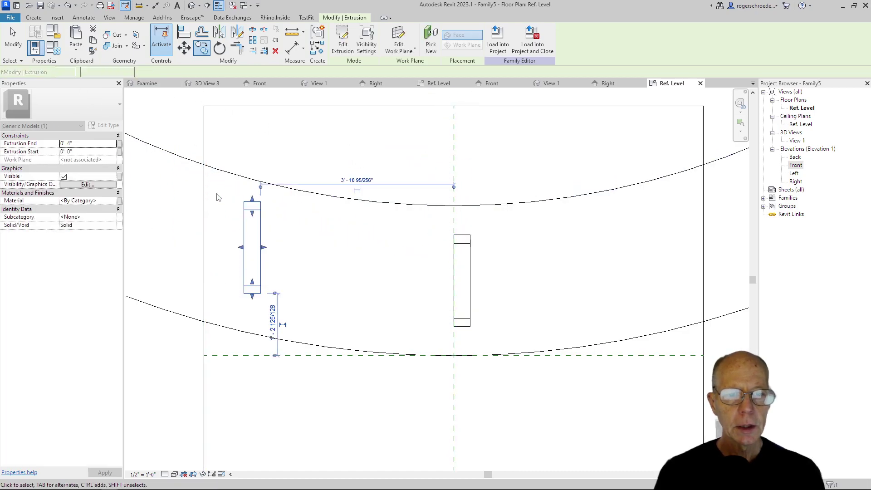
Delete the original support frame beside the center reference plane
{"action": "left_click", "coordinate": [447, 218]}
{"action": "left_click_drag", "start_coordinate": [428, 229], "coordinate": [523, 355]}
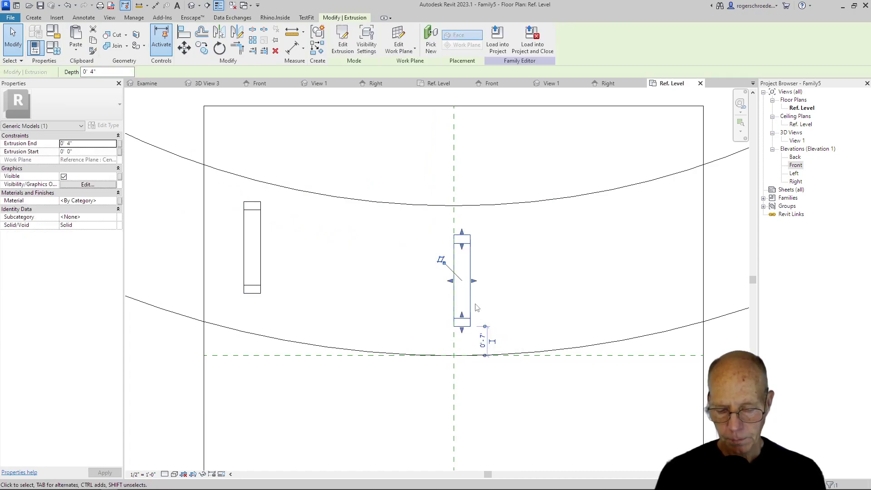
{"action": "key", "text": "Delete"}
Move the copied frame by the midpoint of its back edge so it is centered on the center reference plane
{"action": "left_click", "coordinate": [261, 245]}
{"action": "left_click", "coordinate": [184, 48]}
{"action": "left_click", "coordinate": [252, 201]}
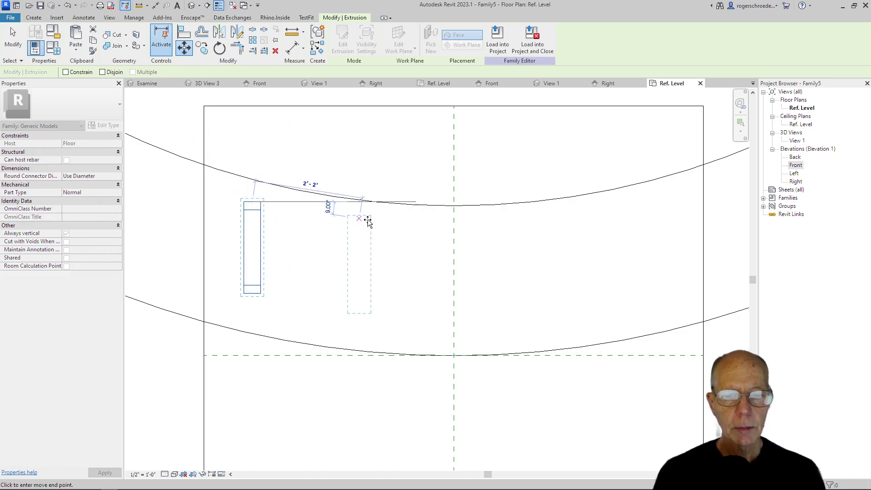
{"action": "left_click", "coordinate": [453, 237]}
Copy the center frame by its back midpoint to the inner corner at the countertop's left end
{"action": "scroll", "coordinate": [413, 256], "scroll_direction": "down", "scroll_amount": 2}
{"action": "middle_click_drag", "start_coordinate": [411, 259], "coordinate": [457, 362]}
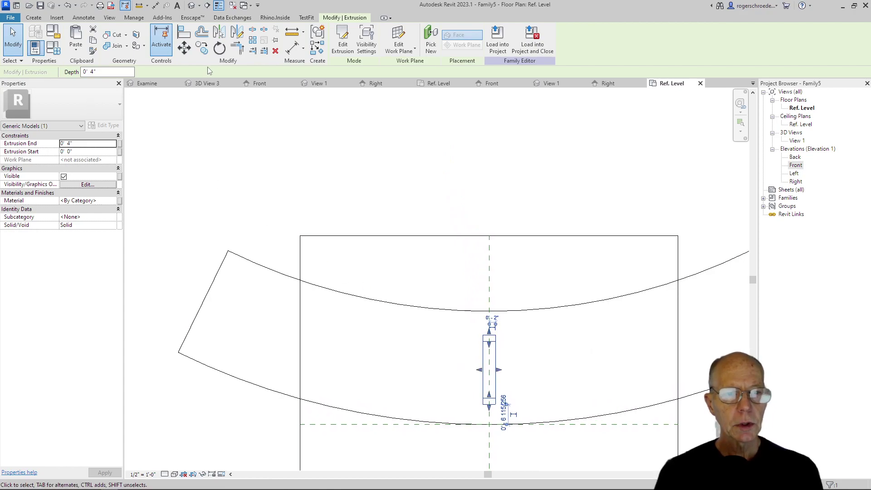
{"action": "left_click", "coordinate": [202, 47]}
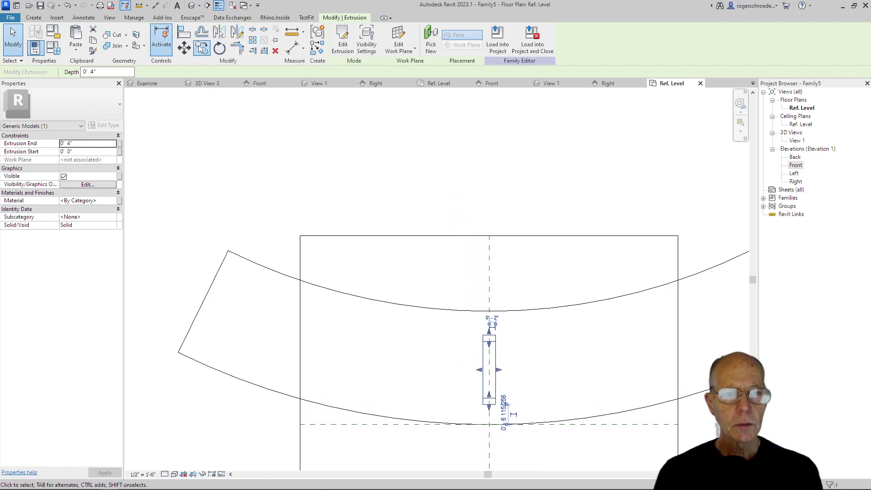
{"action": "left_click", "coordinate": [488, 334]}
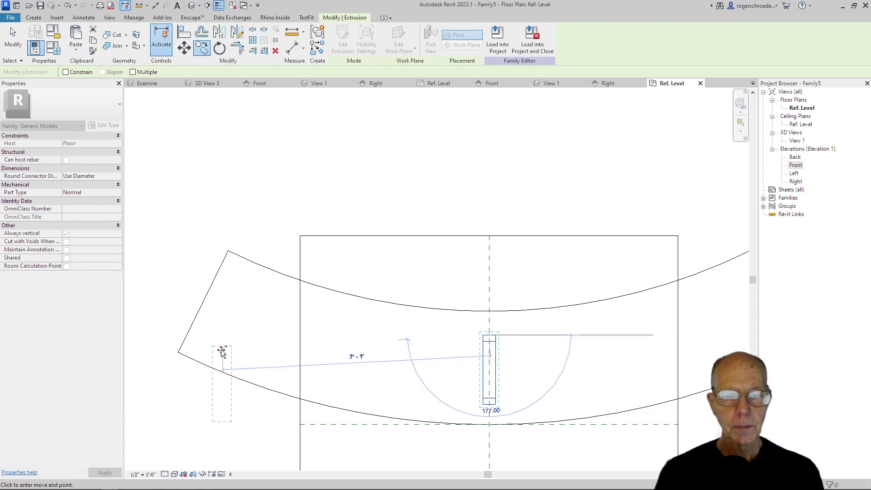
{"action": "left_click", "coordinate": [228, 251]}
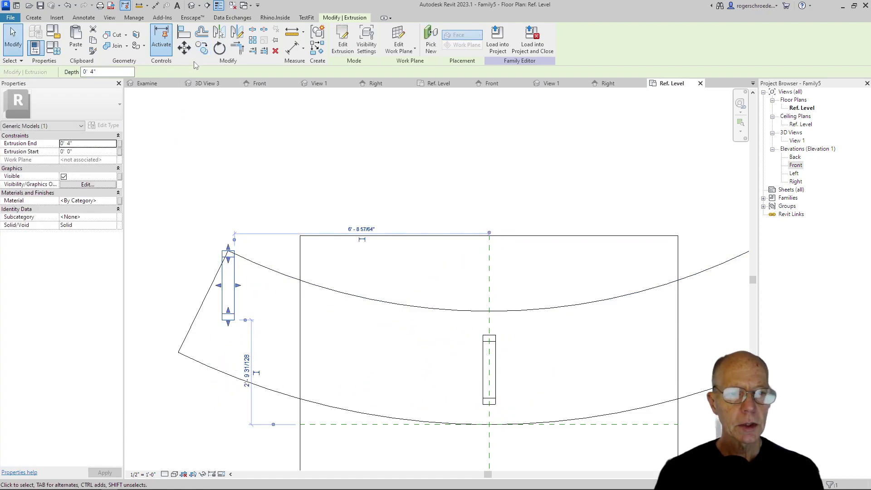
Rotate a copy of the left frame about its back midpoint to align with the countertop's slanted left end
{"action": "left_click", "coordinate": [220, 48]}
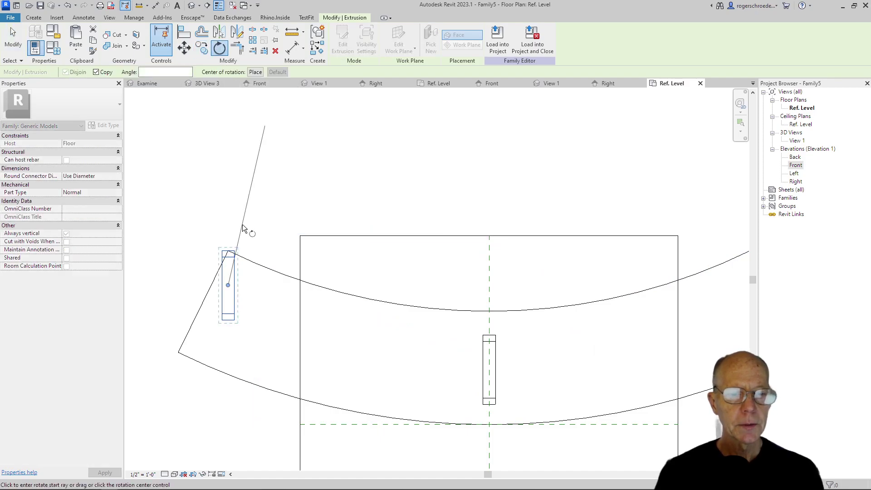
{"action": "left_click", "coordinate": [256, 71]}
{"action": "left_click", "coordinate": [227, 252]}
{"action": "left_click", "coordinate": [227, 314]}
{"action": "left_click", "coordinate": [195, 316]}
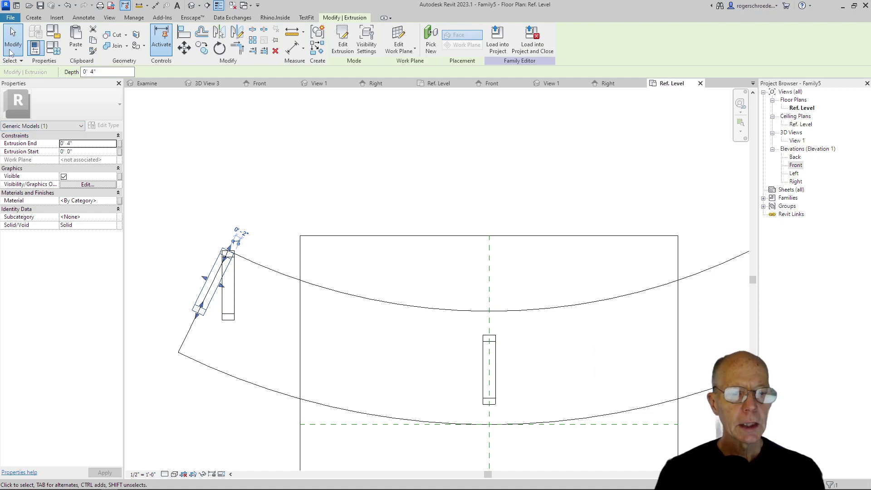
Delete the unrotated frame at the countertop's left end
{"action": "left_click", "coordinate": [11, 51]}
{"action": "left_click", "coordinate": [231, 297]}
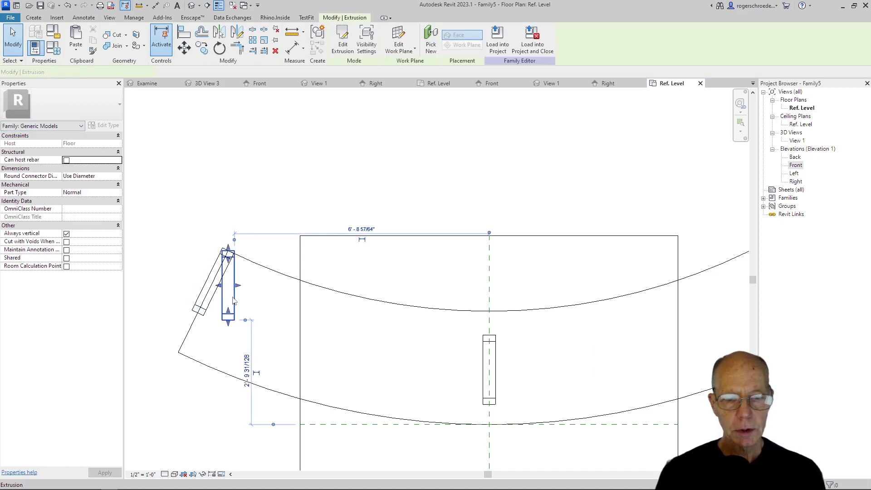
{"action": "key", "text": "Delete"}
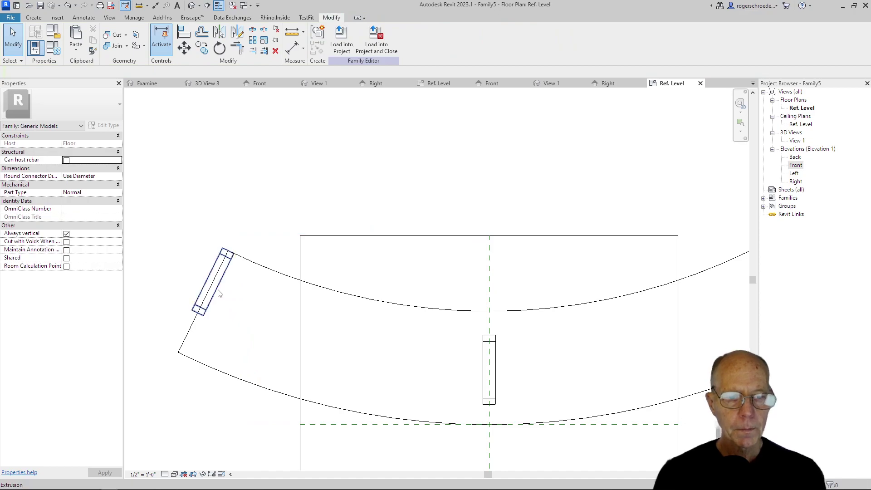
Move the angled frame off the slanted end edge to about 1' inside the countertop's left end
{"action": "left_click", "coordinate": [216, 291]}
{"action": "left_click", "coordinate": [184, 48]}
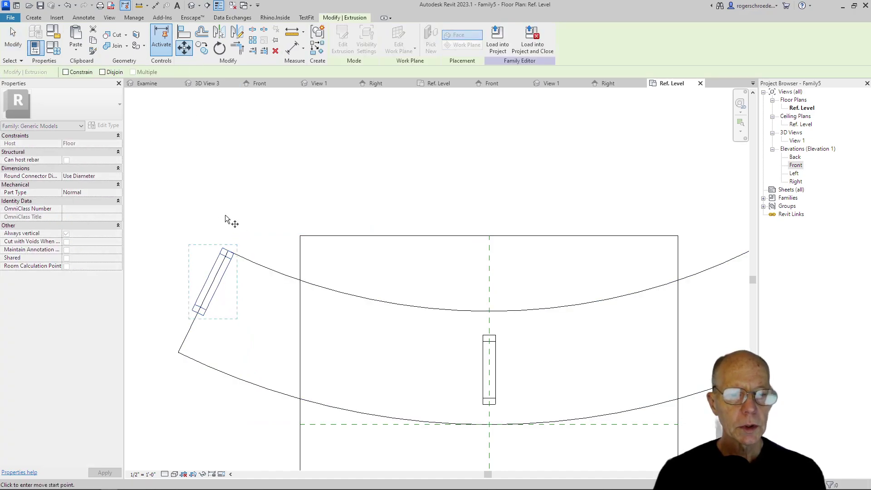
{"action": "left_click", "coordinate": [213, 282]}
{"action": "left_click", "coordinate": [229, 322]}
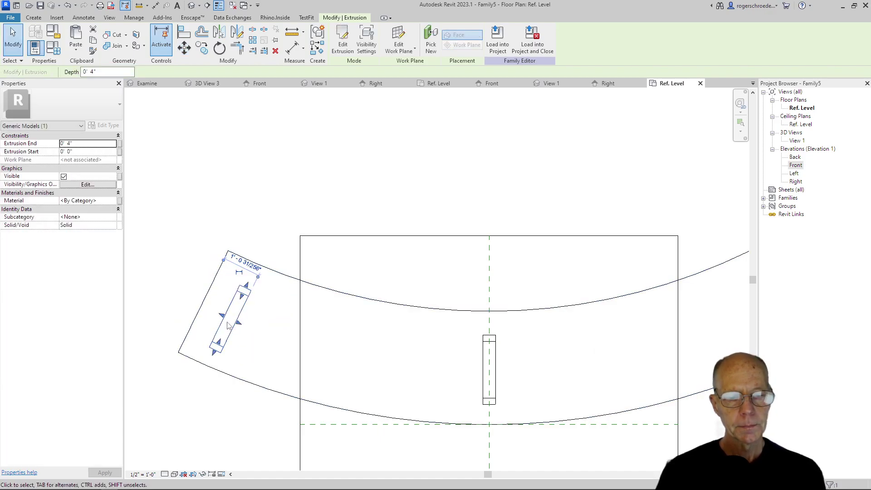
Move the angled frame about 7" farther in from the countertop's left end
{"action": "left_click_drag", "start_coordinate": [236, 322], "coordinate": [247, 307]}
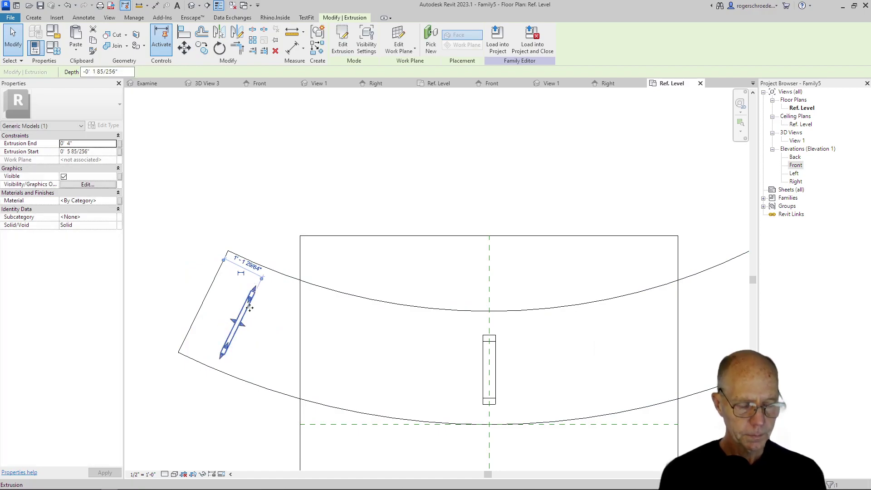
{"action": "left_click", "coordinate": [210, 253]}
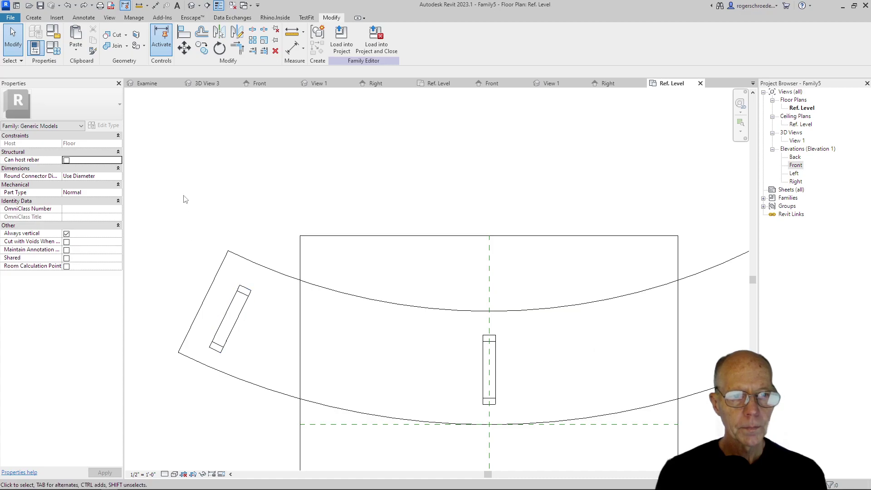
{"action": "left_click", "coordinate": [184, 47]}
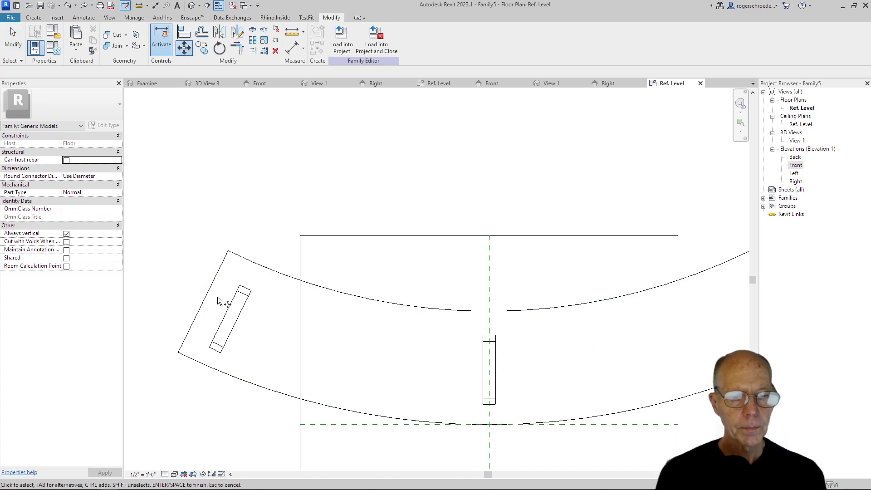
{"action": "left_click", "coordinate": [227, 321]}
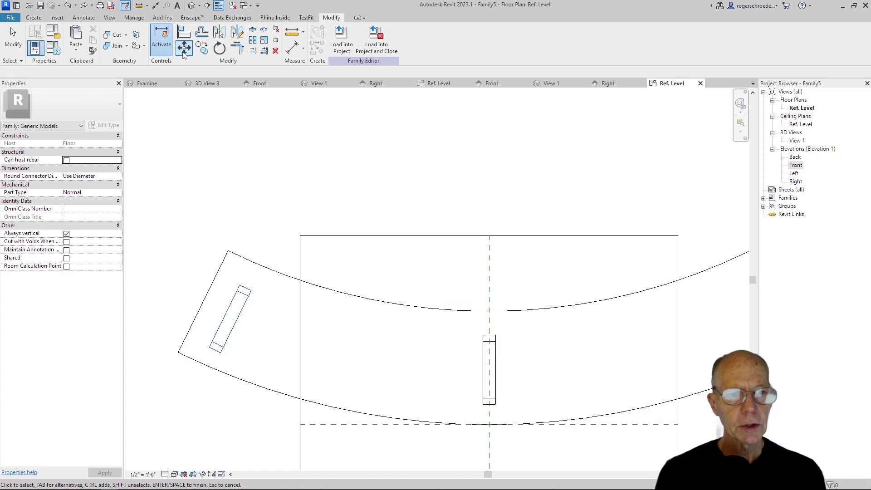
{"action": "left_click", "coordinate": [186, 49]}
{"action": "left_click", "coordinate": [225, 313]}
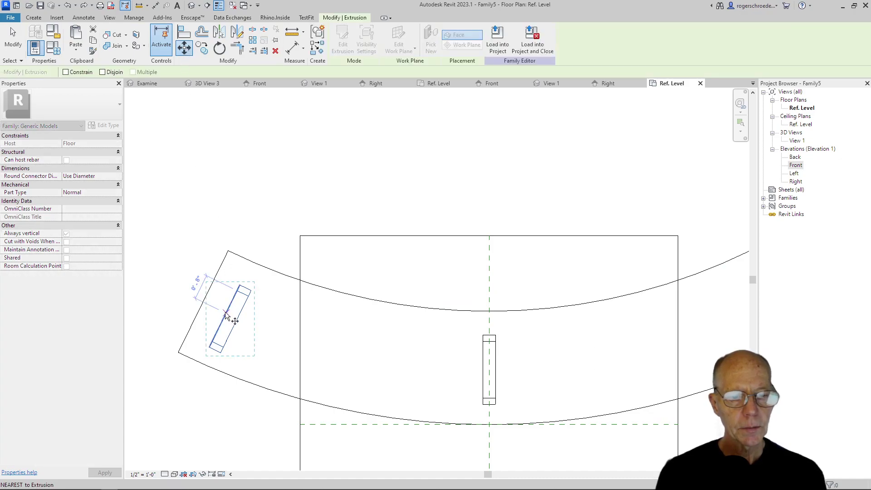
{"action": "left_click", "coordinate": [249, 323]}
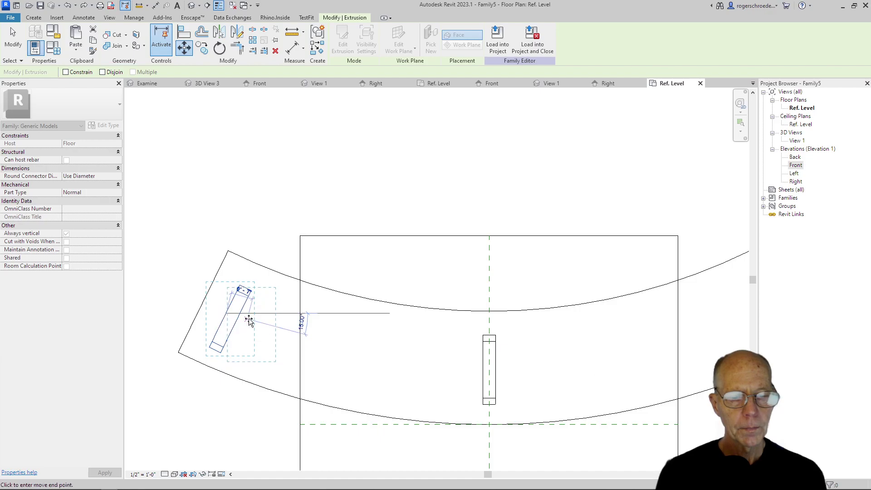
Mirror a copy of the angled frame to the countertop's right end, drawing the mirror axis along the center reference plane
{"action": "scroll", "coordinate": [209, 200], "scroll_direction": "down", "scroll_amount": 2}
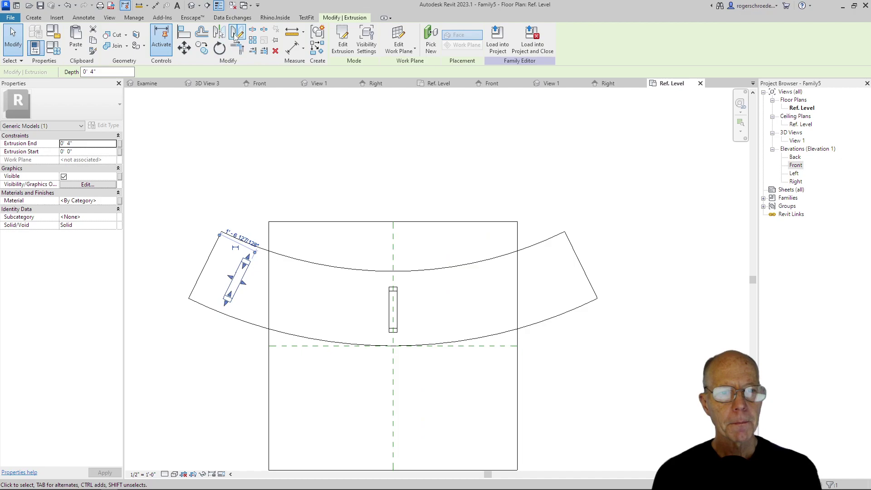
{"action": "left_click", "coordinate": [237, 34]}
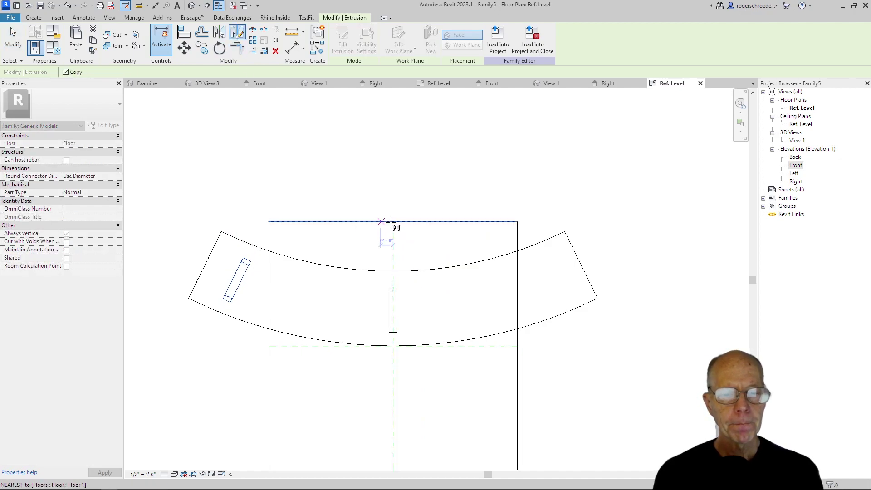
{"action": "left_click", "coordinate": [393, 222]}
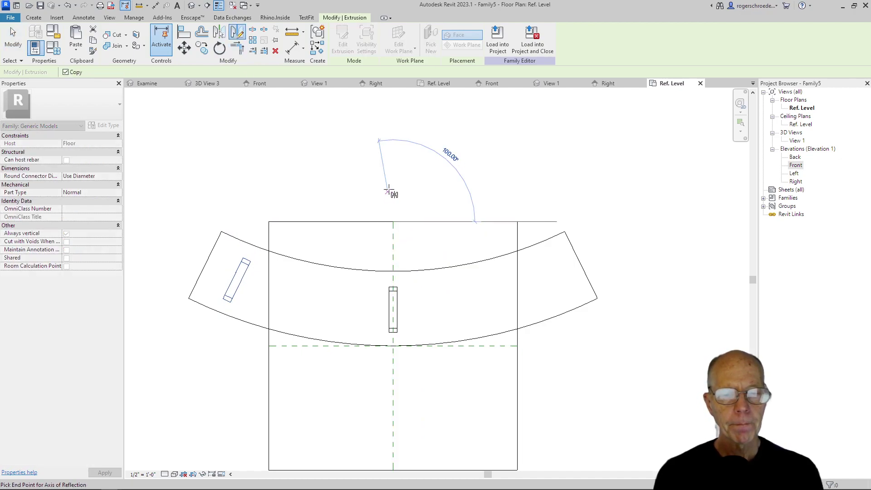
{"action": "left_click", "coordinate": [392, 170]}
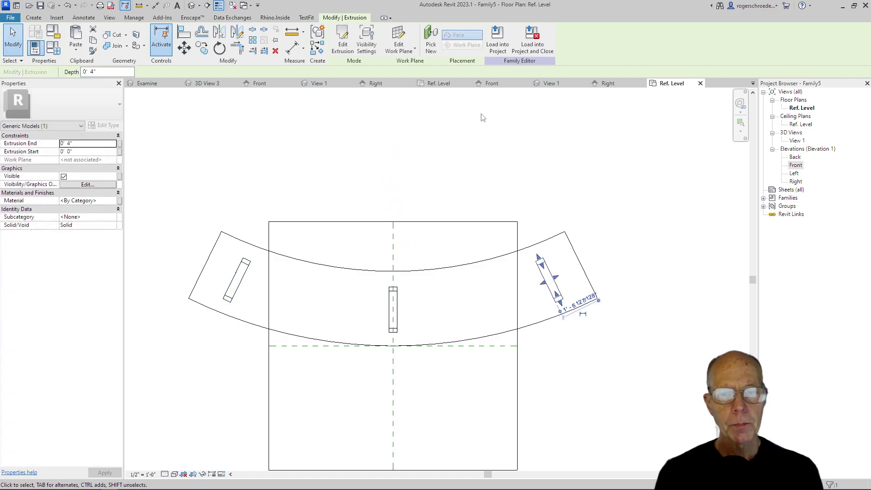
In the 3D view View 1, open the material choice for the countertop extrusion and create a new material
{"action": "double_click", "coordinate": [793, 140]}
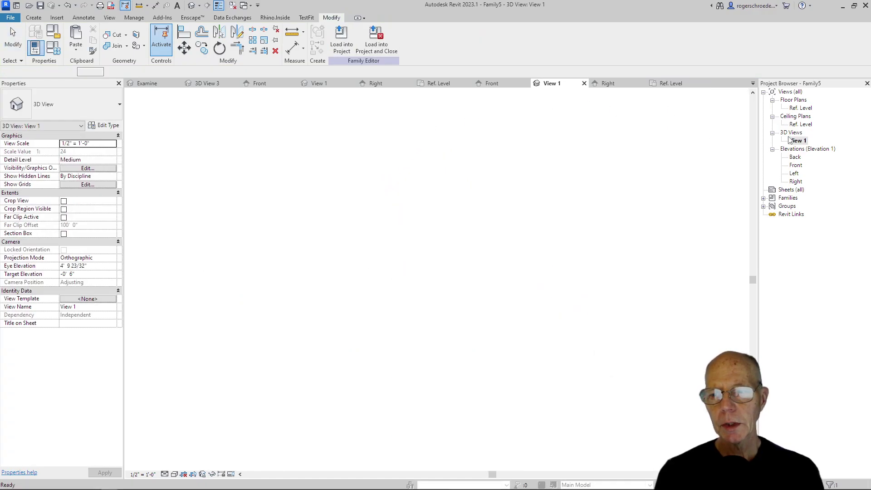
{"action": "left_click", "coordinate": [472, 150]}
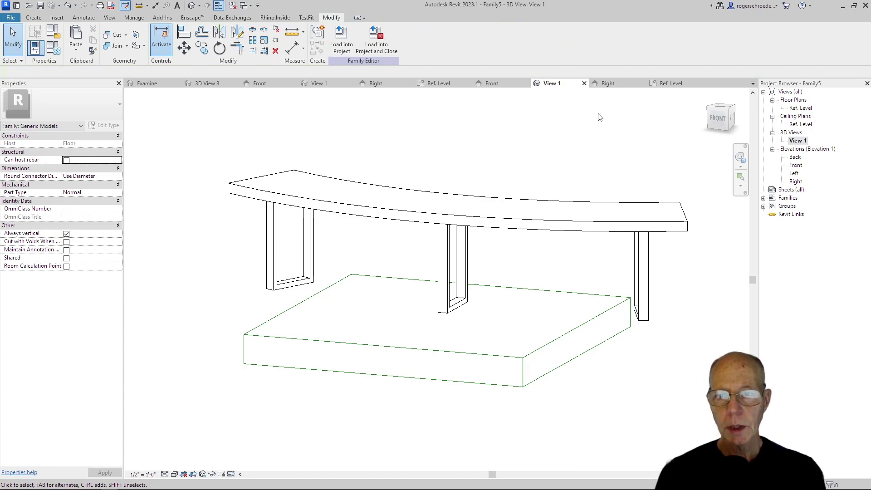
{"action": "left_click", "coordinate": [347, 205]}
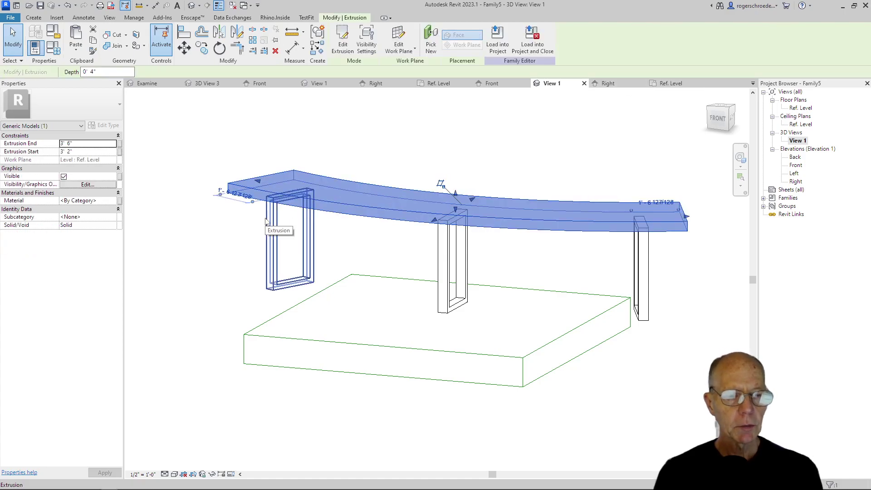
{"action": "left_click", "coordinate": [112, 202]}
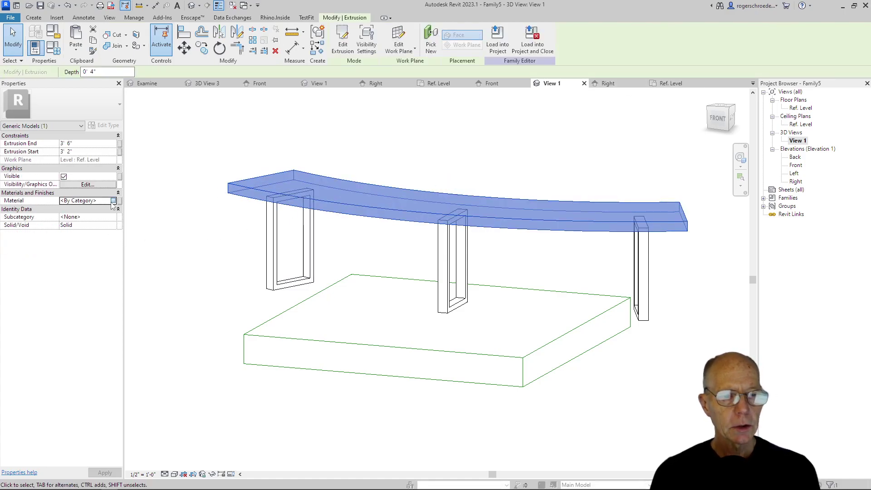
{"action": "left_click", "coordinate": [114, 200]}
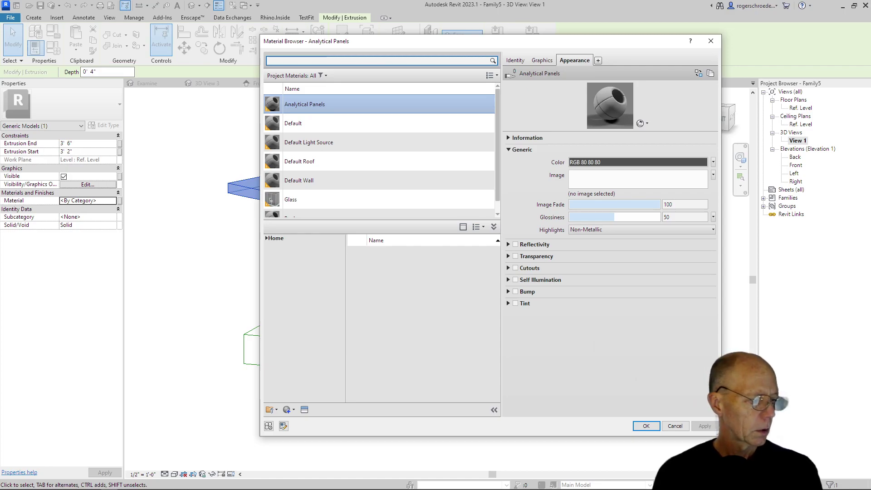
{"action": "left_click", "coordinate": [287, 410]}
{"action": "left_click", "coordinate": [294, 421]}
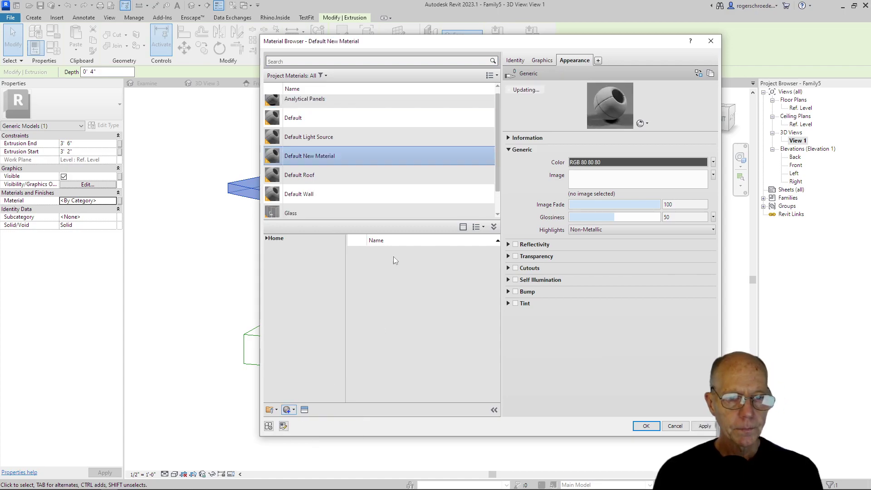
Rename the new material Countertop Wood, replace its appearance with Birch - Semigloss, and assign it to the countertop extrusion
{"action": "right_click", "coordinate": [295, 156]}
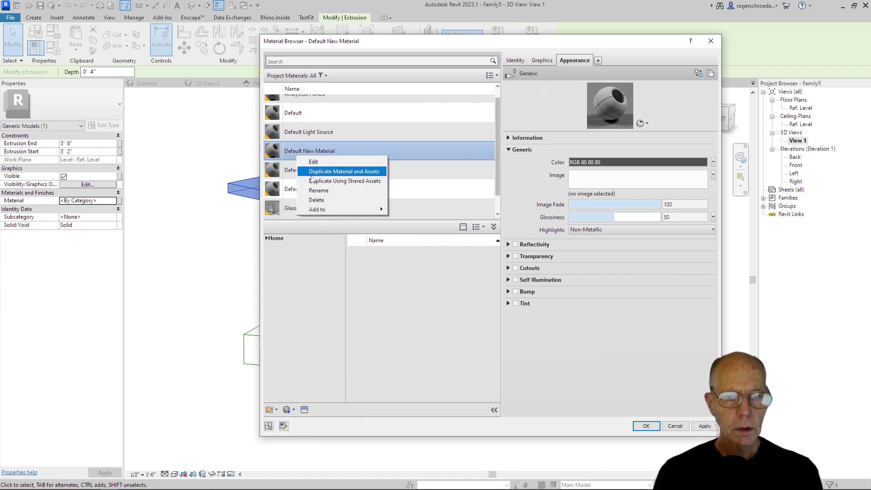
{"action": "left_click", "coordinate": [313, 191]}
{"action": "type", "text": "c"}
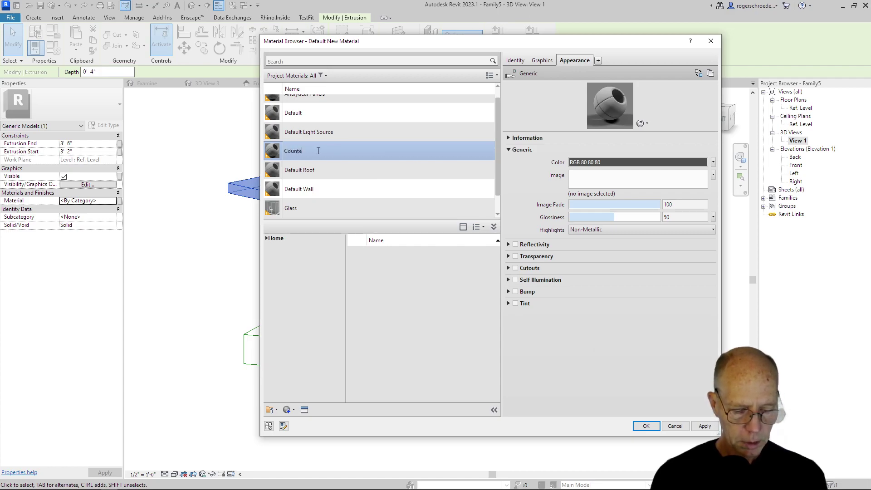
{"action": "type", "text": "ountertop Wood"}
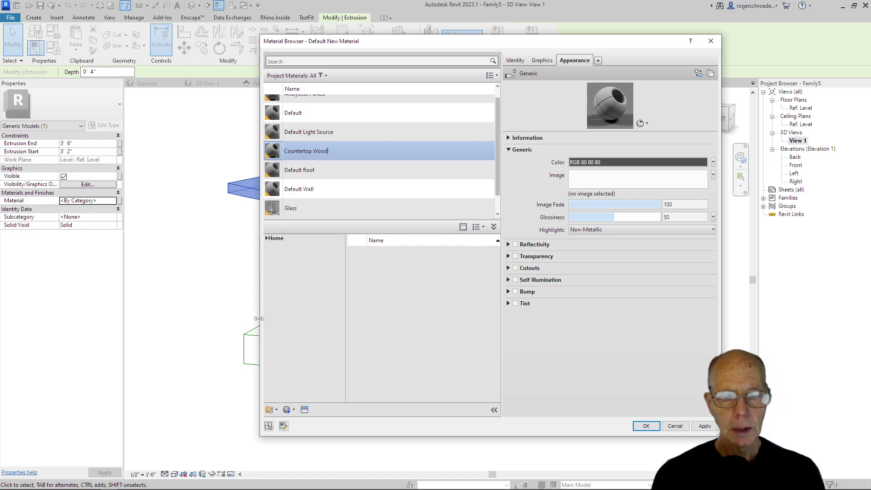
{"action": "left_click", "coordinate": [304, 409]}
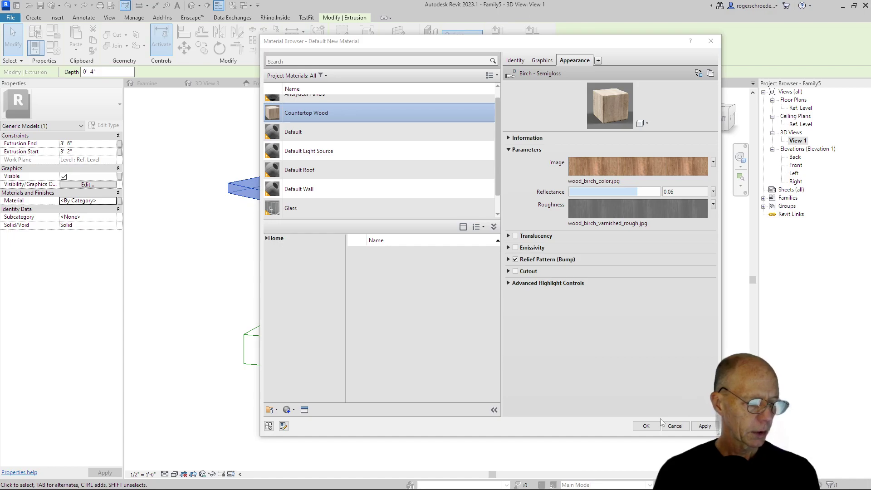
{"action": "left_click", "coordinate": [648, 425]}
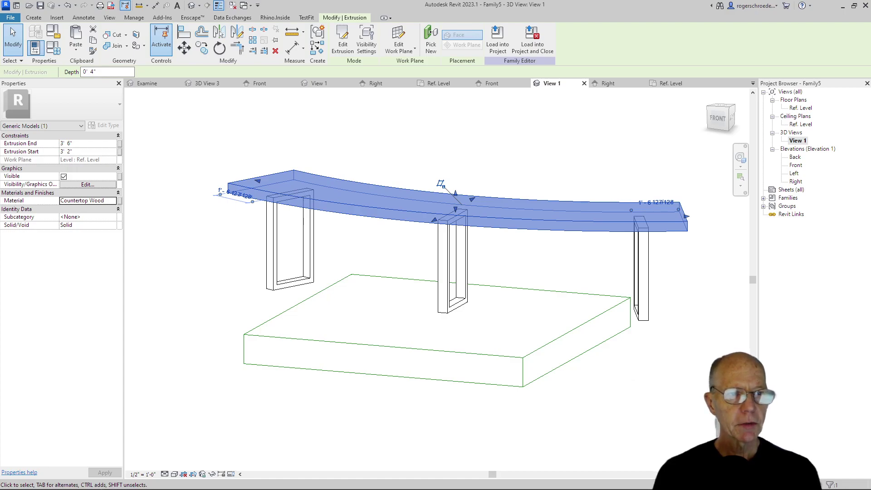
Save the family in the CV7 folder as Curver Countertop
{"action": "left_click", "coordinate": [40, 7]}
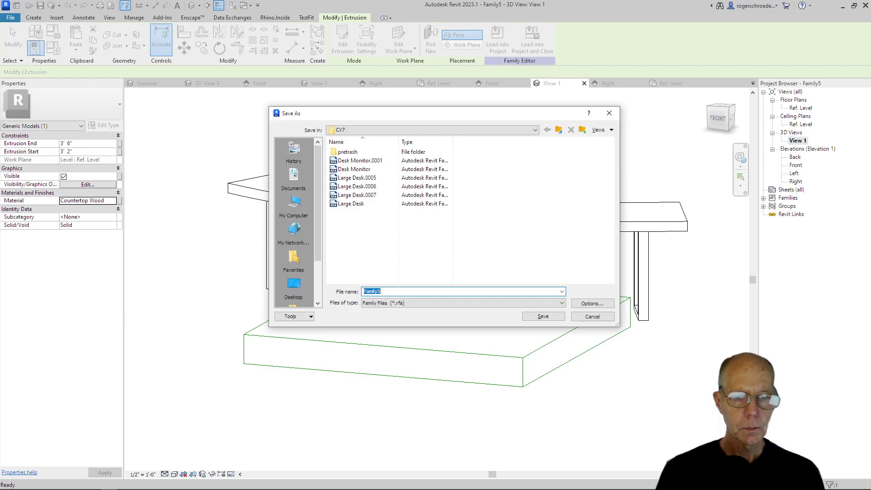
{"action": "type", "text": "Curv"}
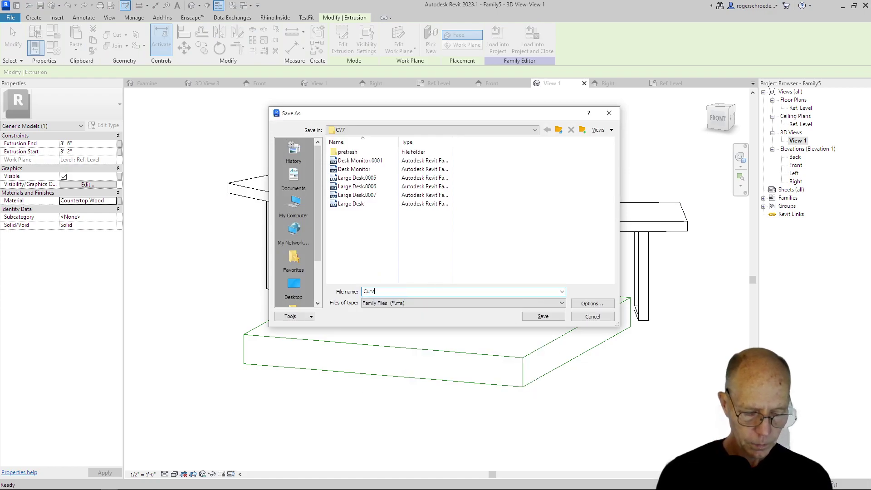
{"action": "type", "text": "er Countertop"}
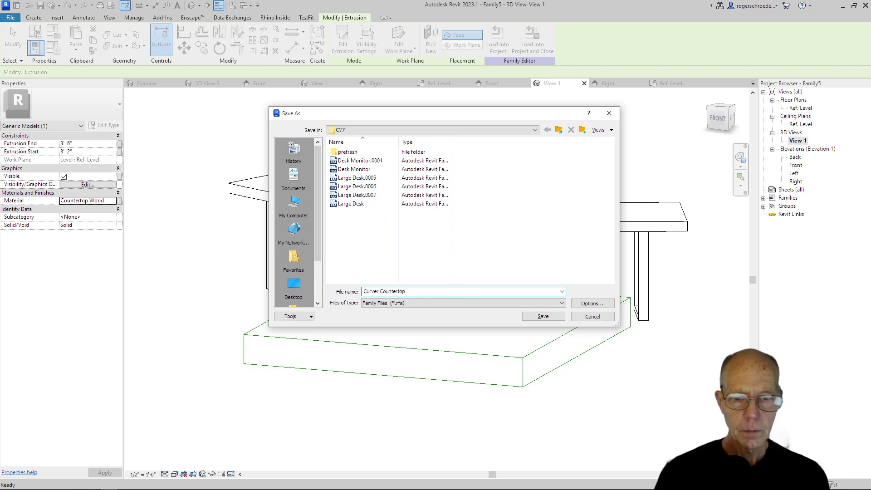
{"action": "key", "text": "Return"}
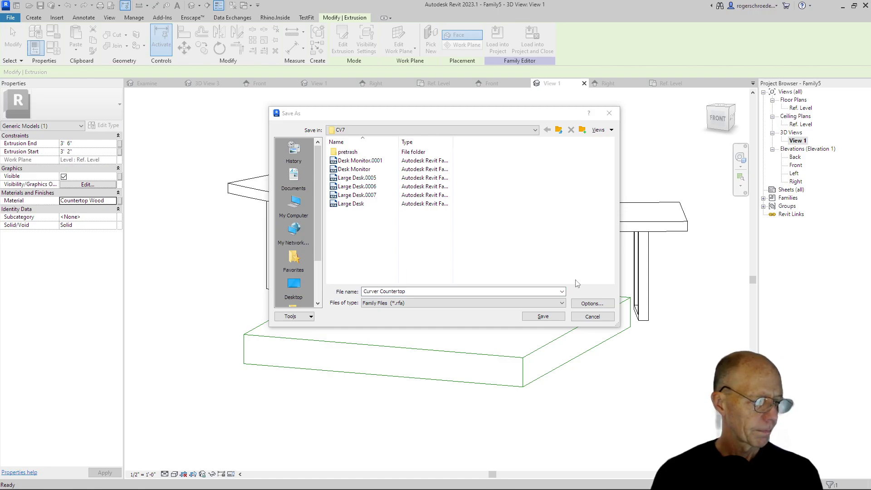
{"action": "left_click", "coordinate": [550, 318]}
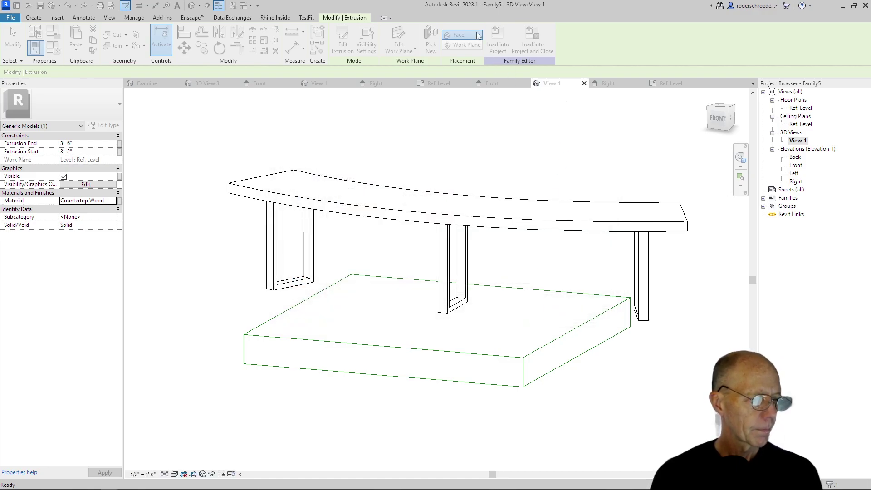
Load the family into CV7 Start.rvt and place one countertop on the Mezzanine floor, centered in front of the curved restroom wall
{"action": "left_click", "coordinate": [341, 47]}
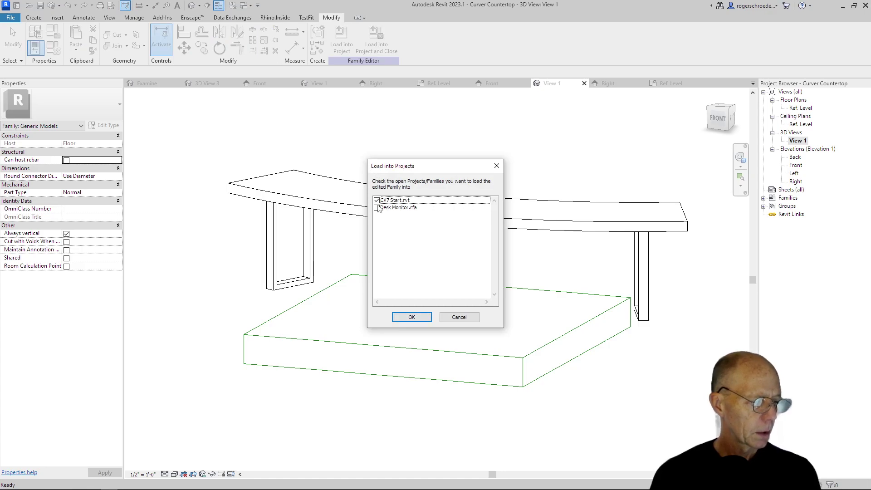
{"action": "left_click", "coordinate": [410, 317]}
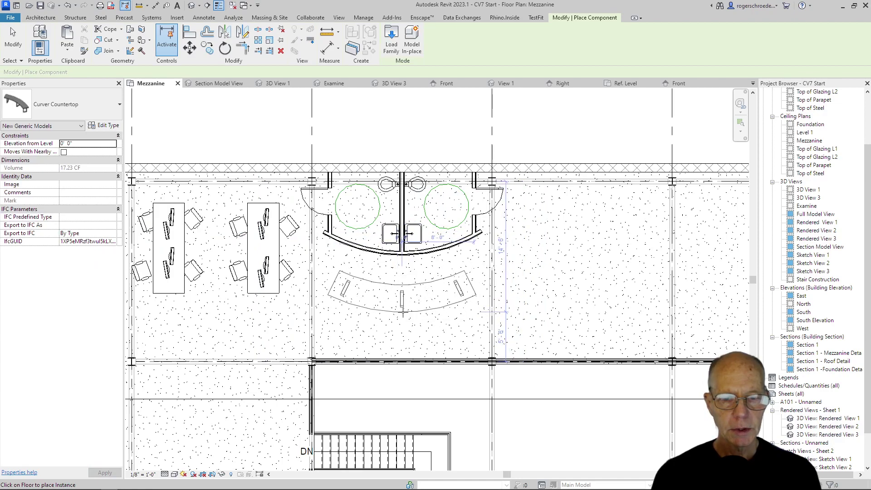
{"action": "left_click", "coordinate": [402, 311]}
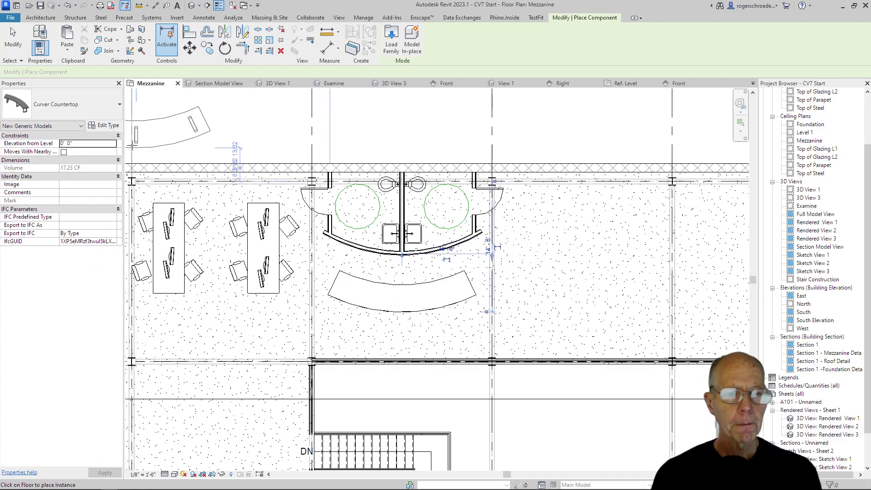
{"action": "left_click", "coordinate": [21, 51]}
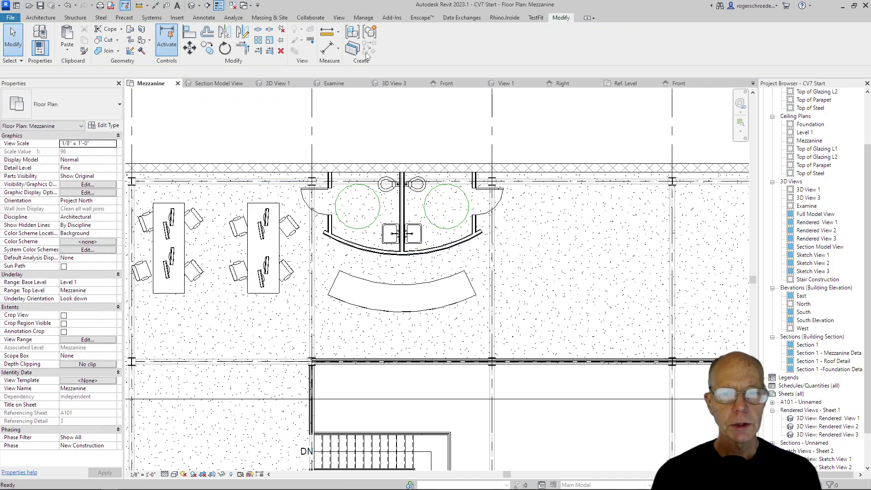
Open 3D View 3 to examine the placed countertop
{"action": "left_click", "coordinate": [393, 84]}
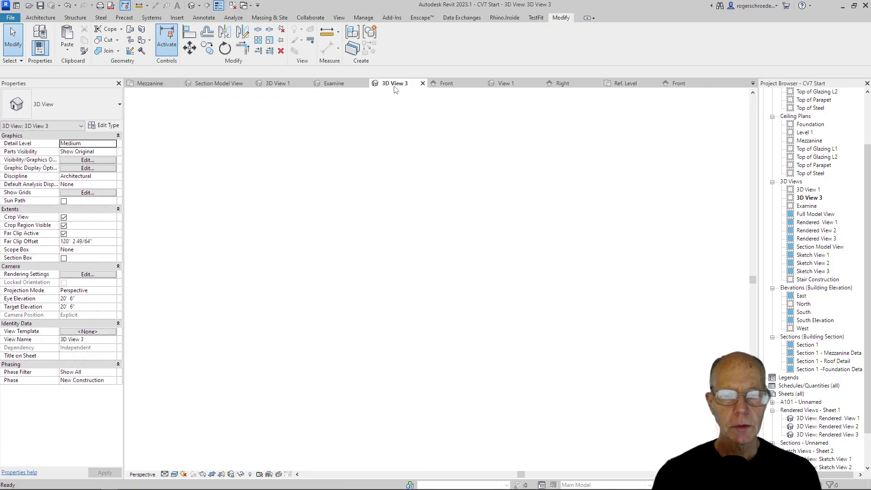